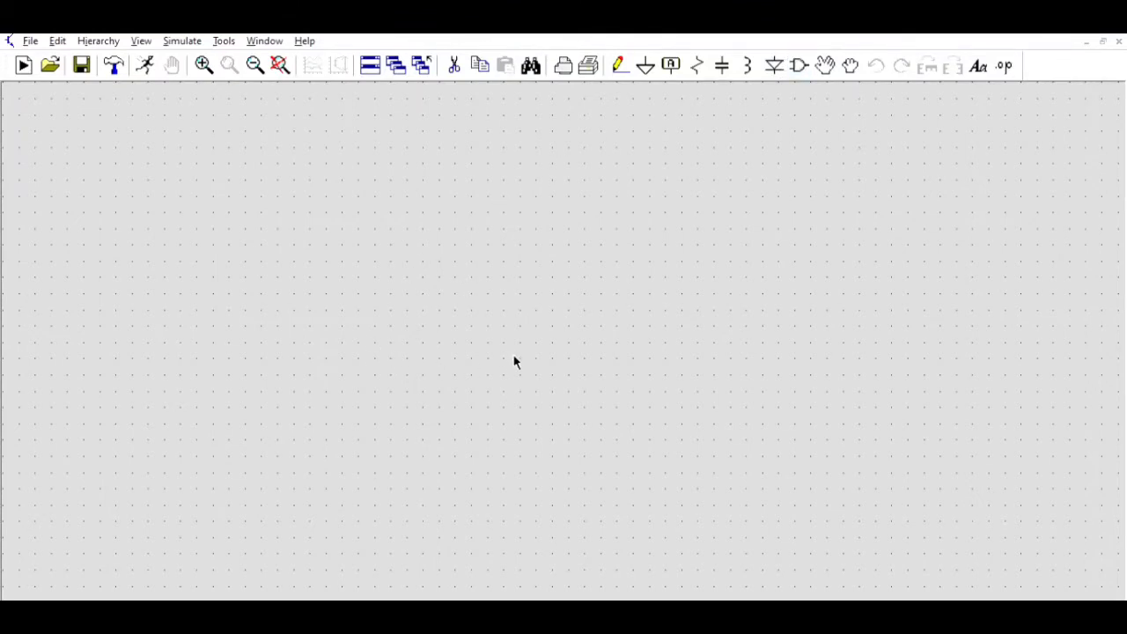
Step: Place four voltage sources on the blank schematic, one pair stacked on the left and another pair stacked on the right
left_click(599, 381)
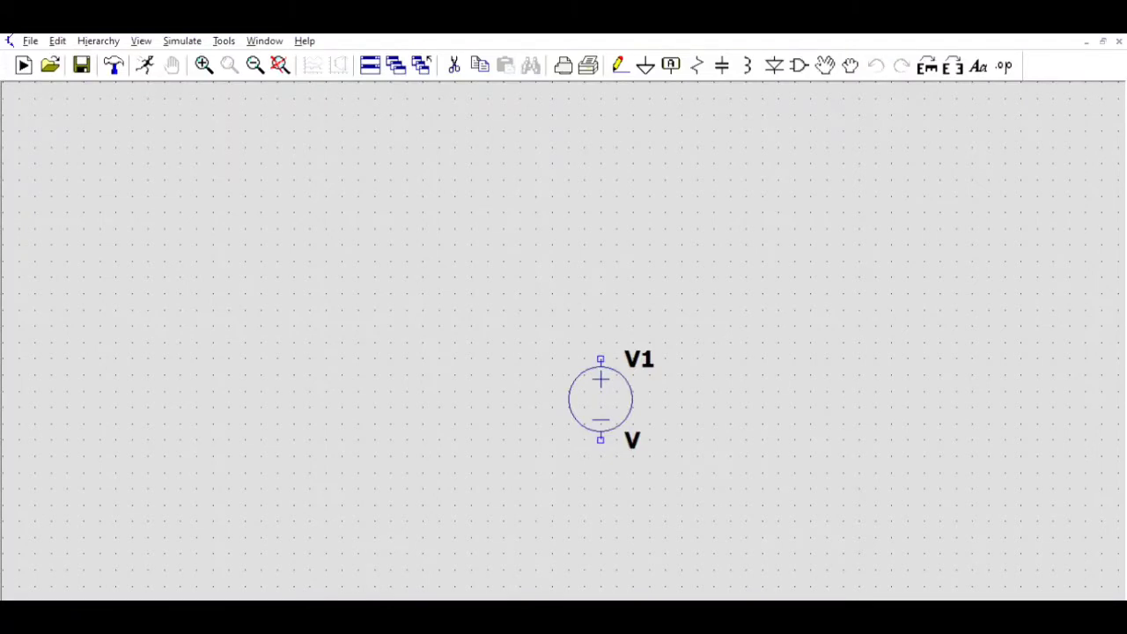
left_click(326, 347)
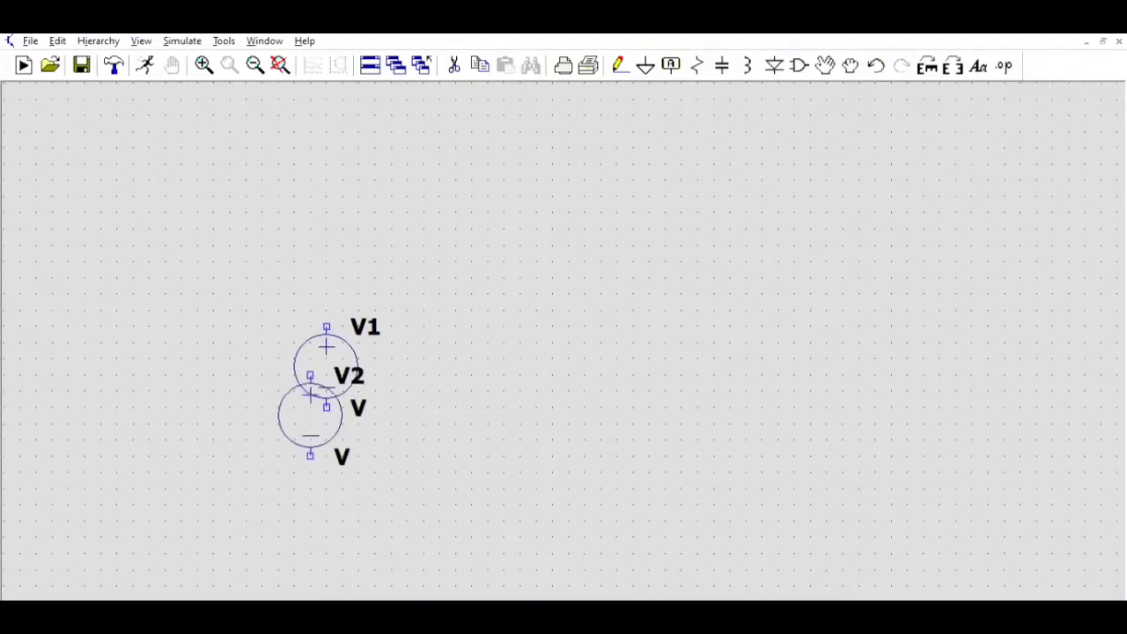
left_click(326, 476)
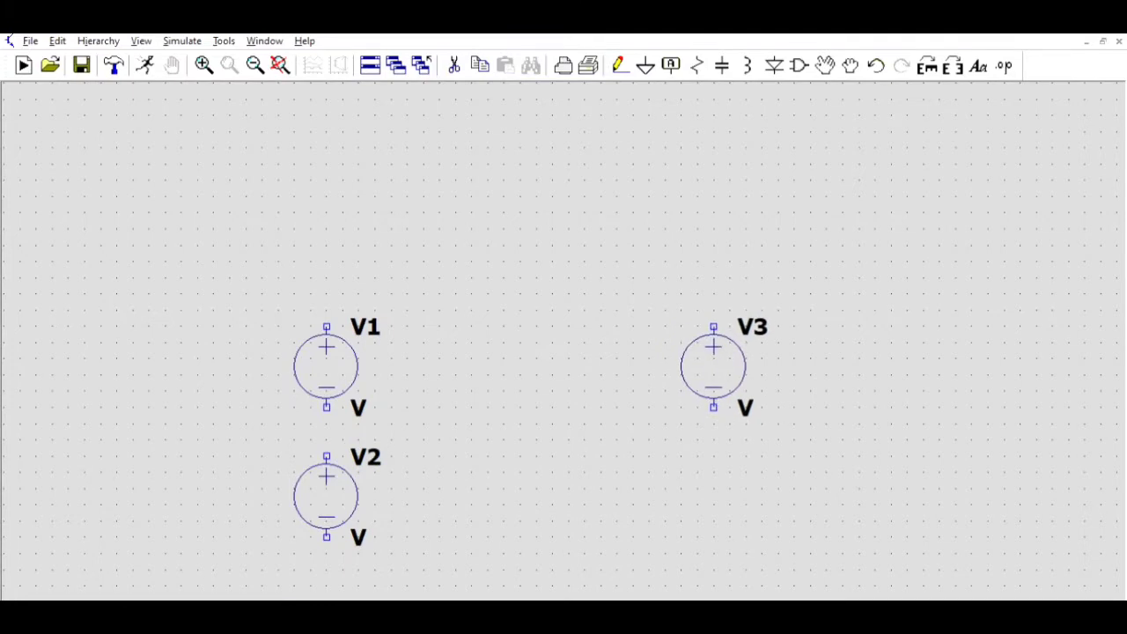
left_click(713, 347)
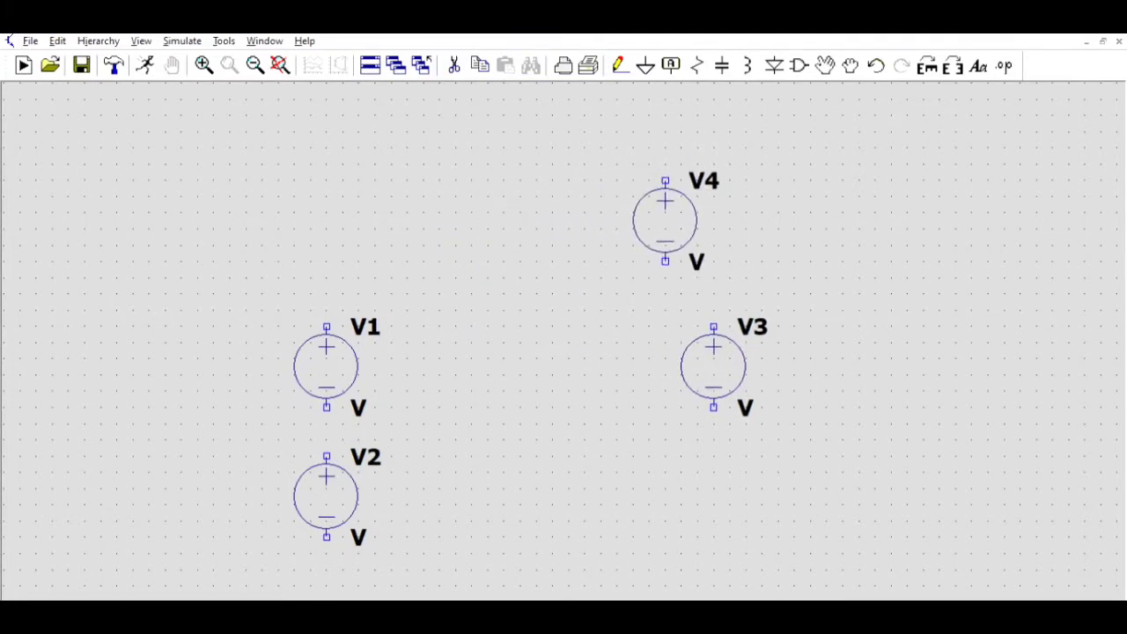
left_click(713, 201)
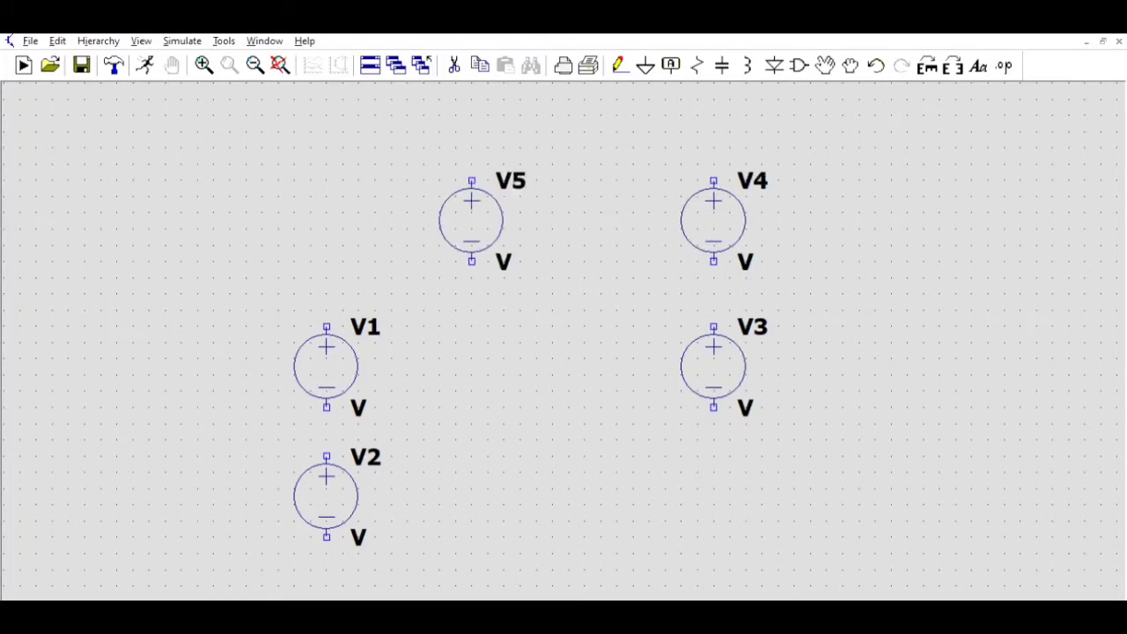
key("Escape")
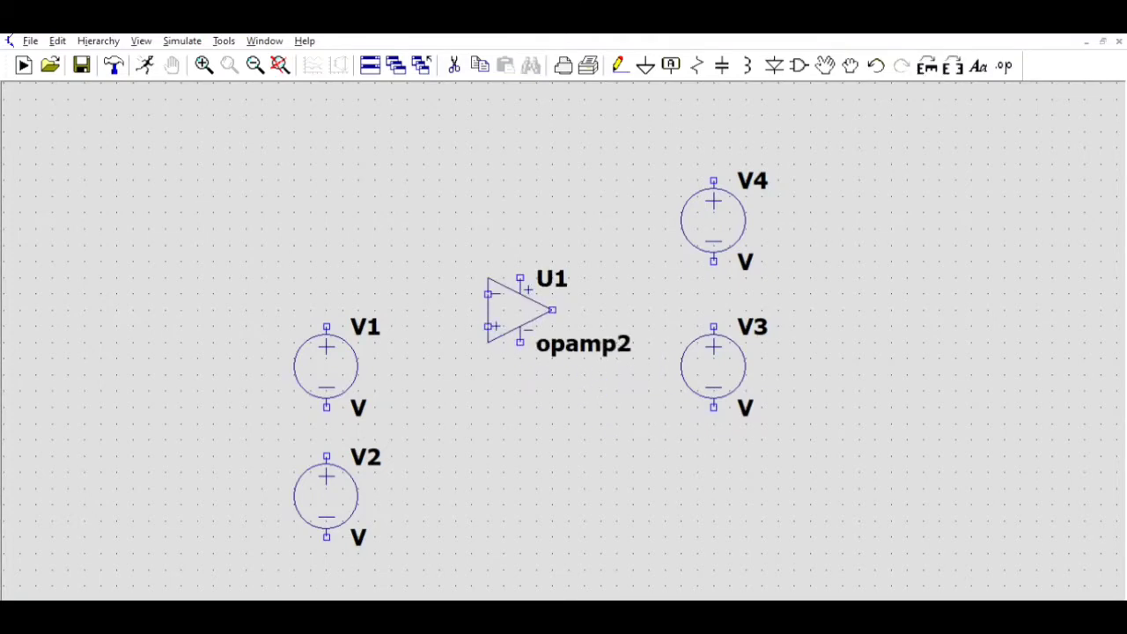
Step: Place an opamp2 between the source pairs and three resistors around it, with the third resistor horizontal above the op-amp
left_click(504, 298)
key("Escape")
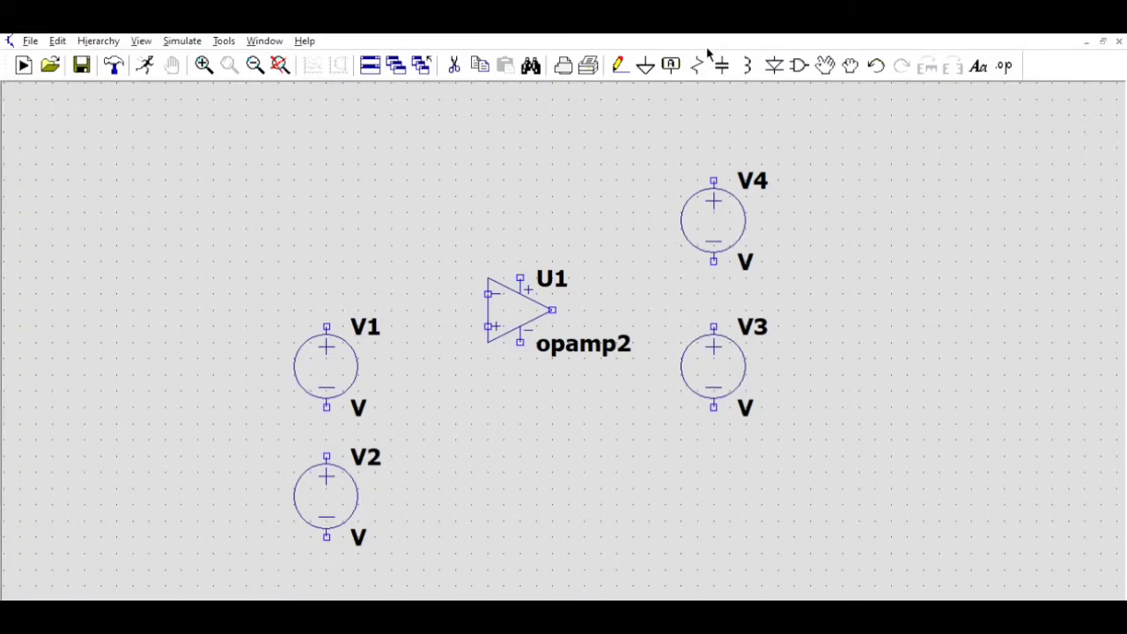
key("r")
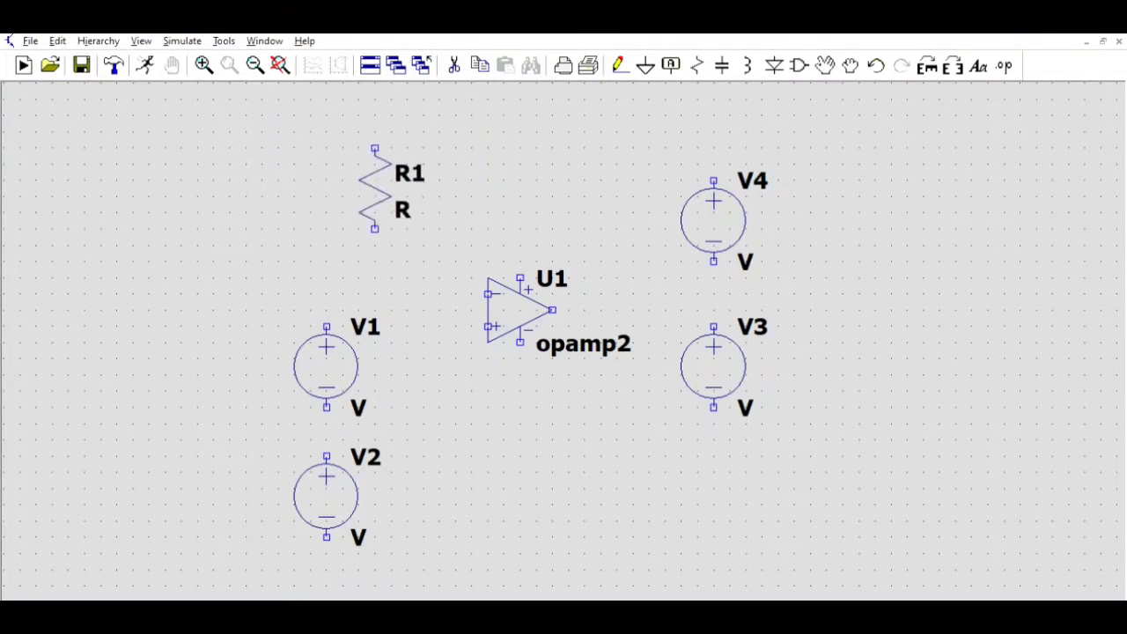
left_click(391, 188)
left_click(390, 350)
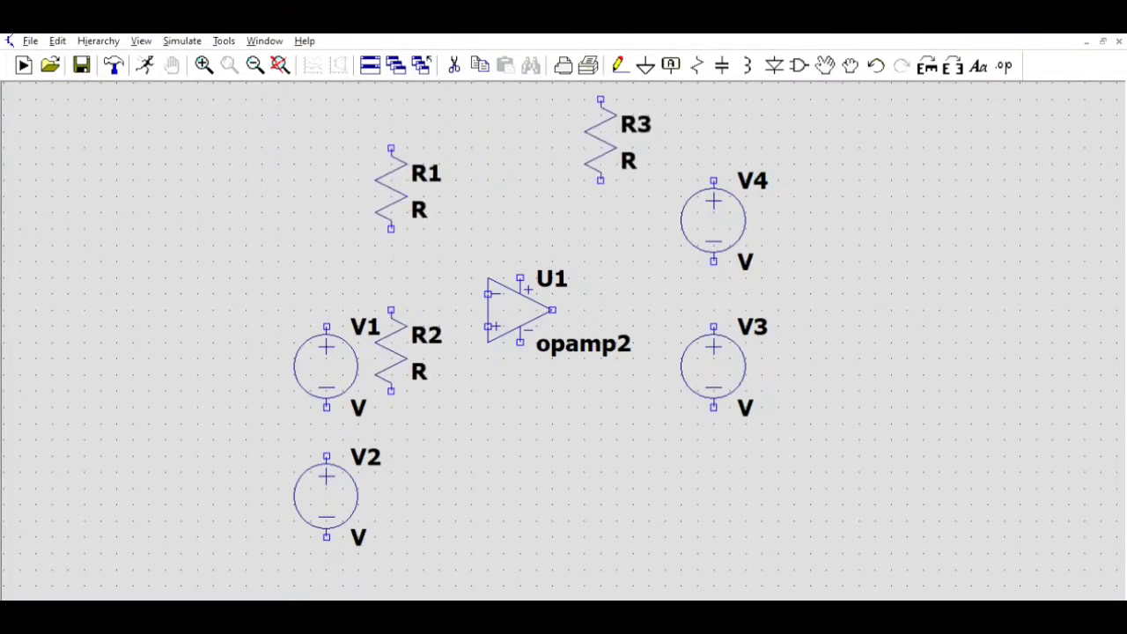
key("ctrl+r")
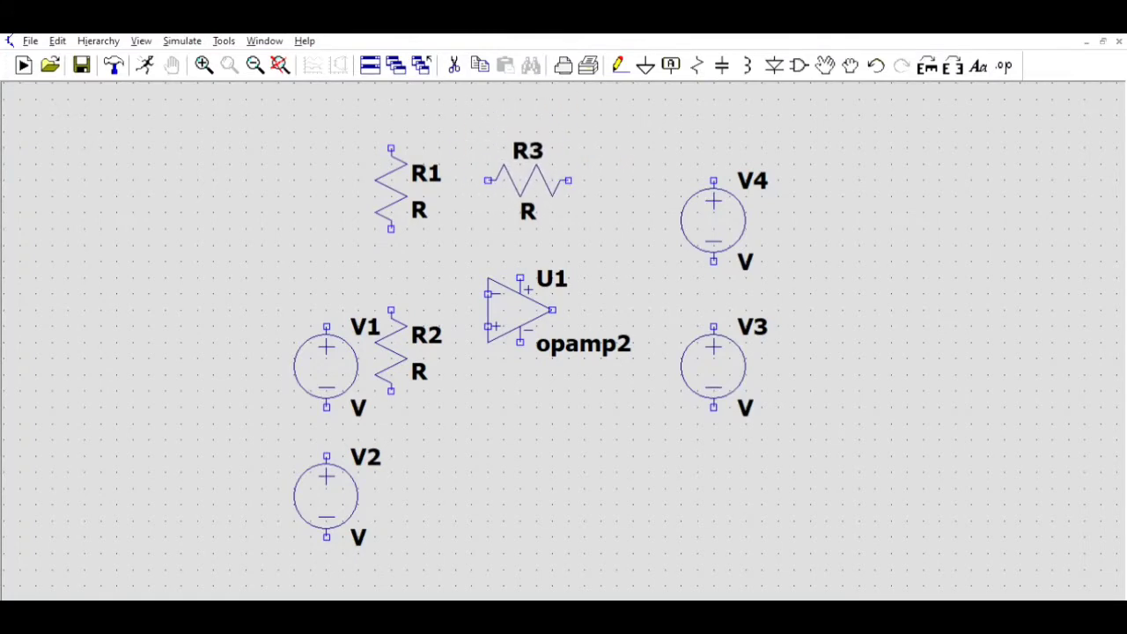
left_click(527, 164)
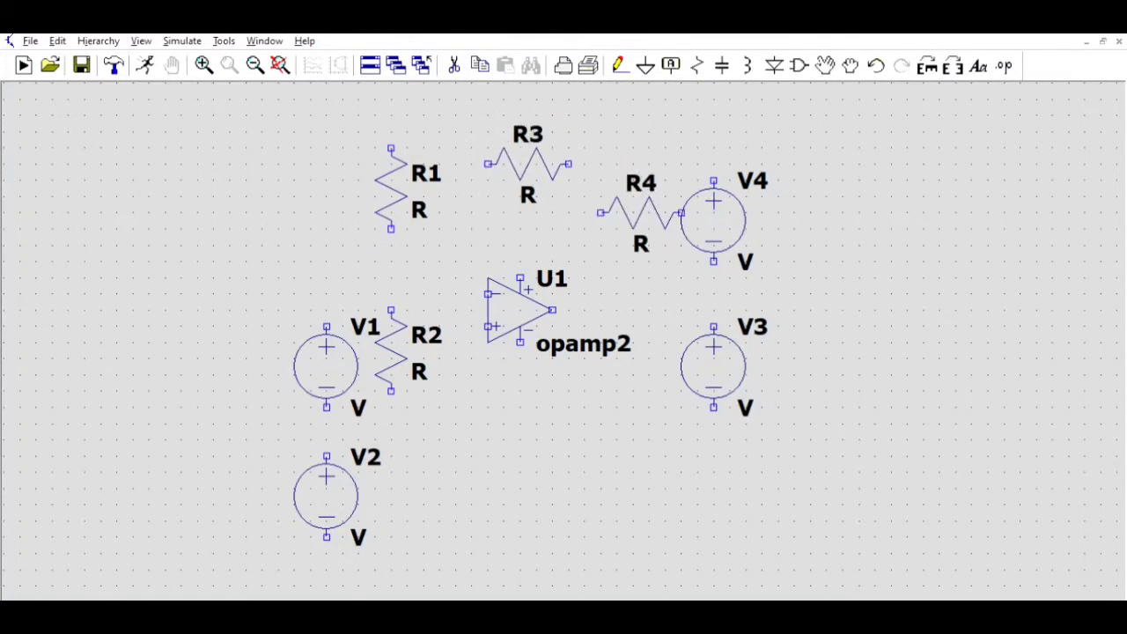
key("Escape")
Step: Move V1 and V2 to the far left of the schematic, vertically aligned with a gap between them
left_click(850, 66)
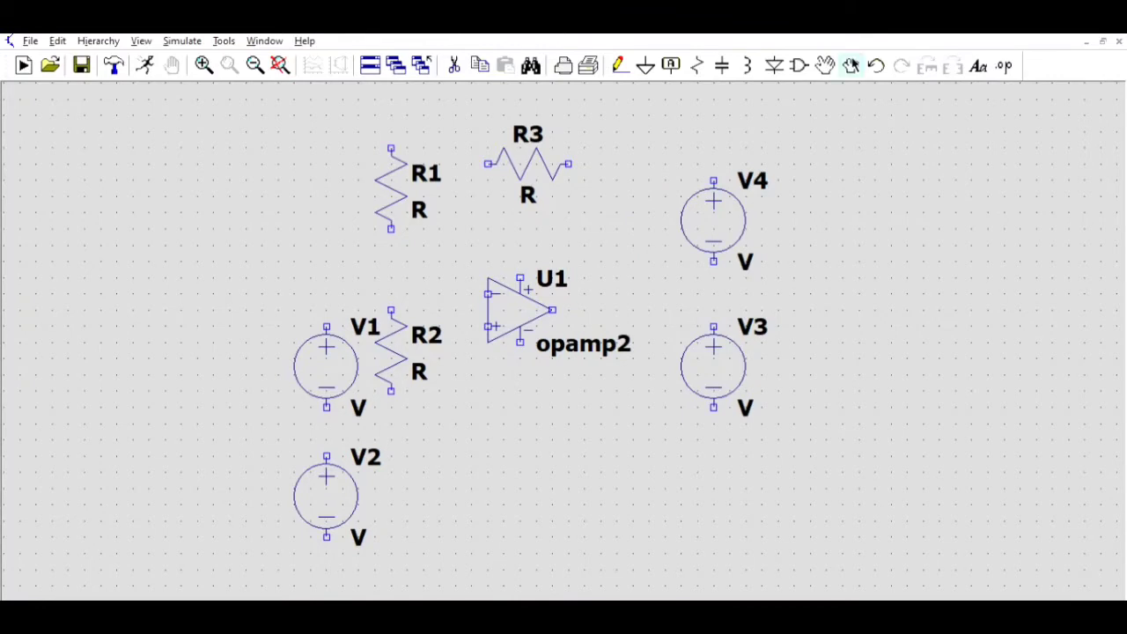
left_click(340, 377)
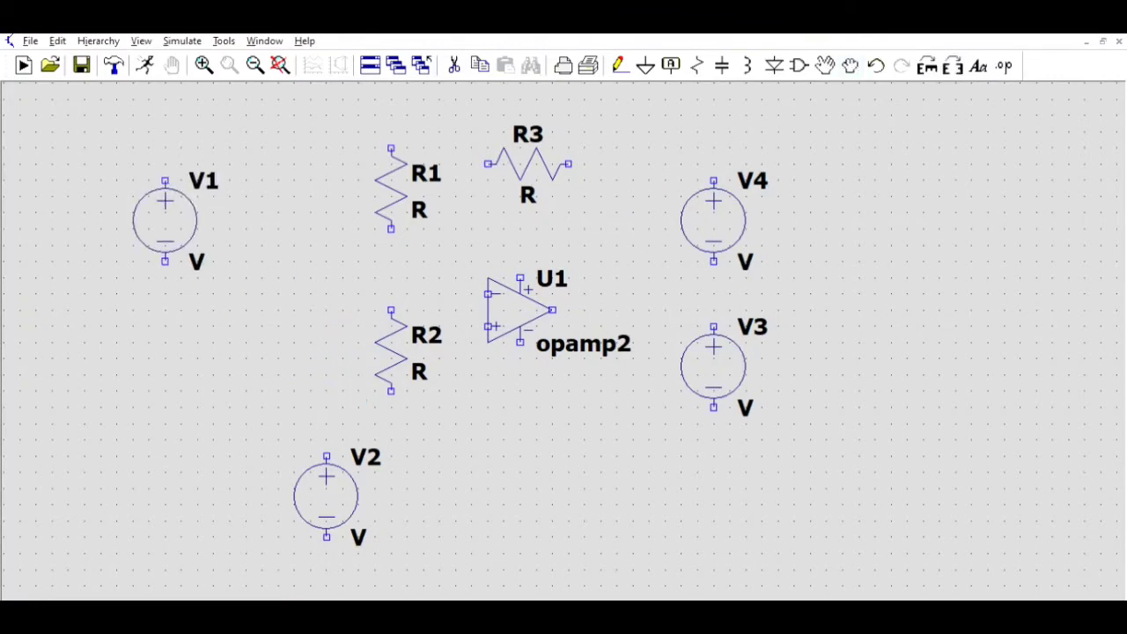
left_click(176, 261)
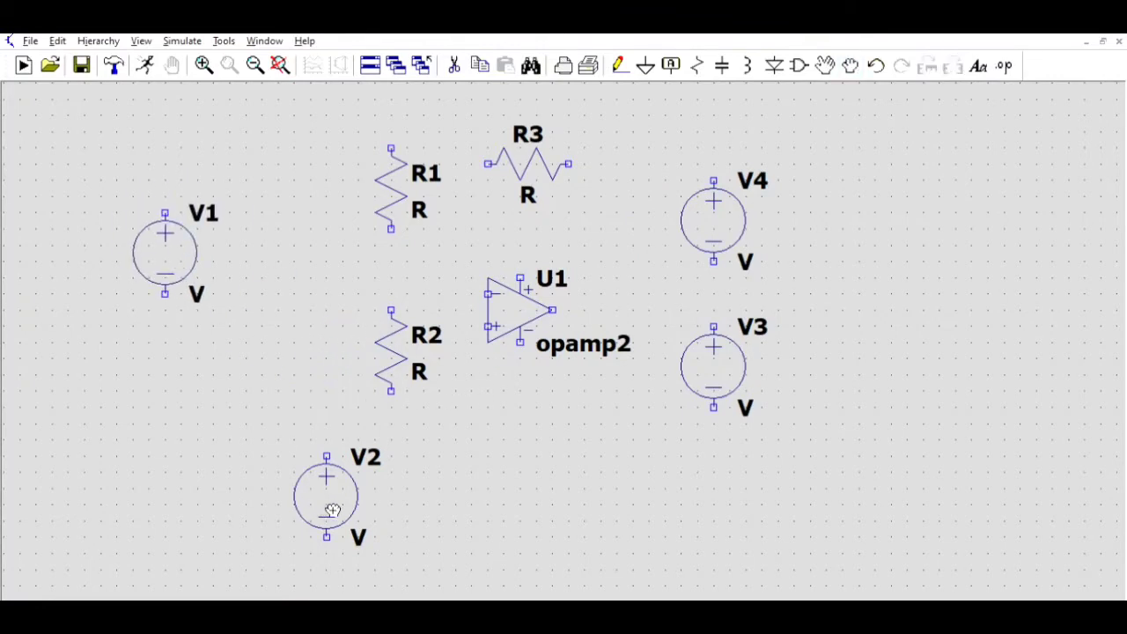
left_click(323, 503)
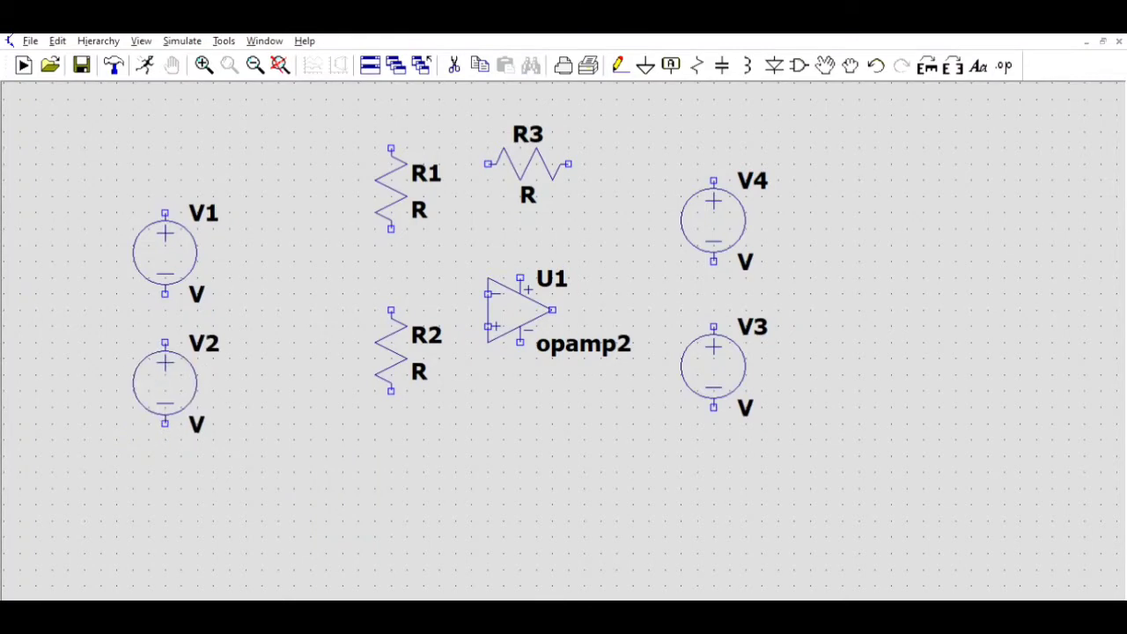
left_click(174, 406)
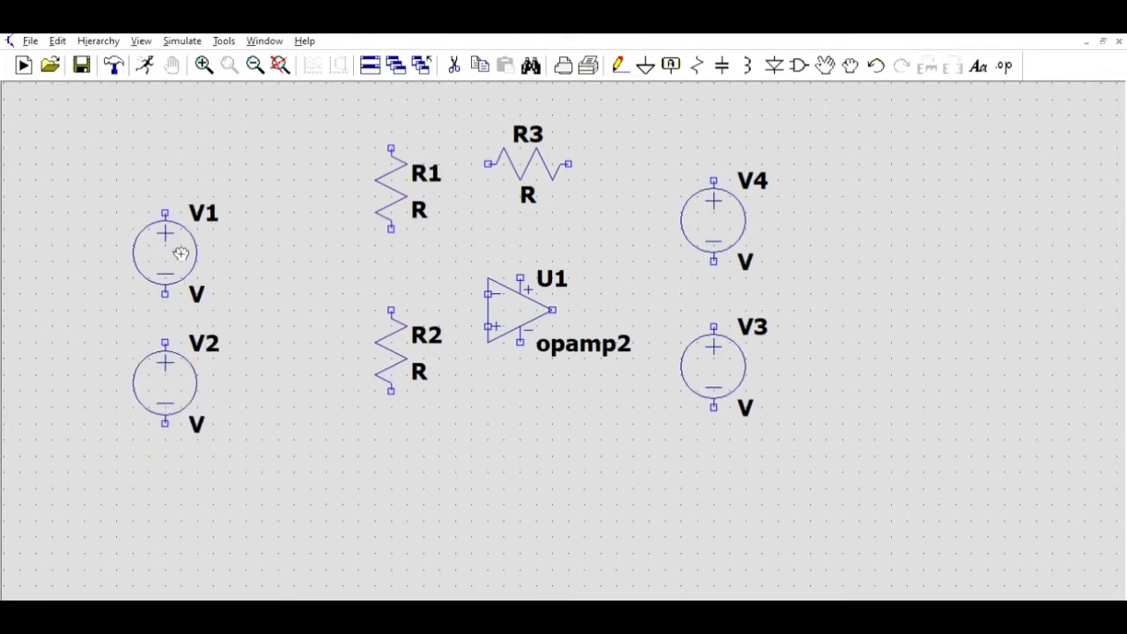
left_click(176, 255)
left_click(176, 199)
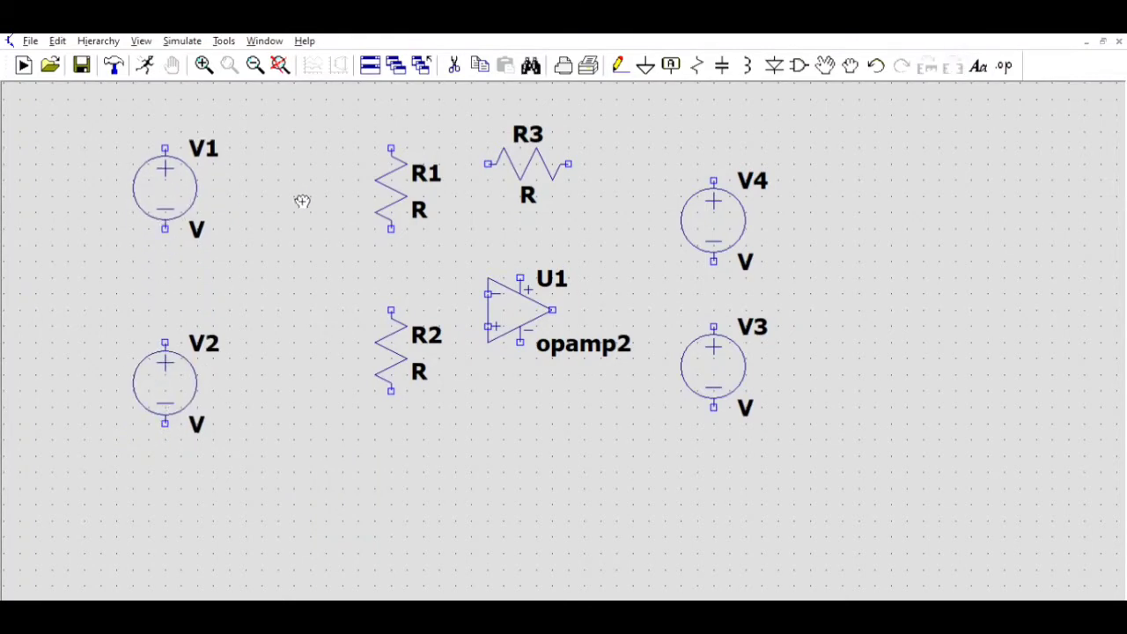
Step: Rotate R1 and R2 to horizontal and position them to the right of V1 and V2 respectively
left_click(415, 210)
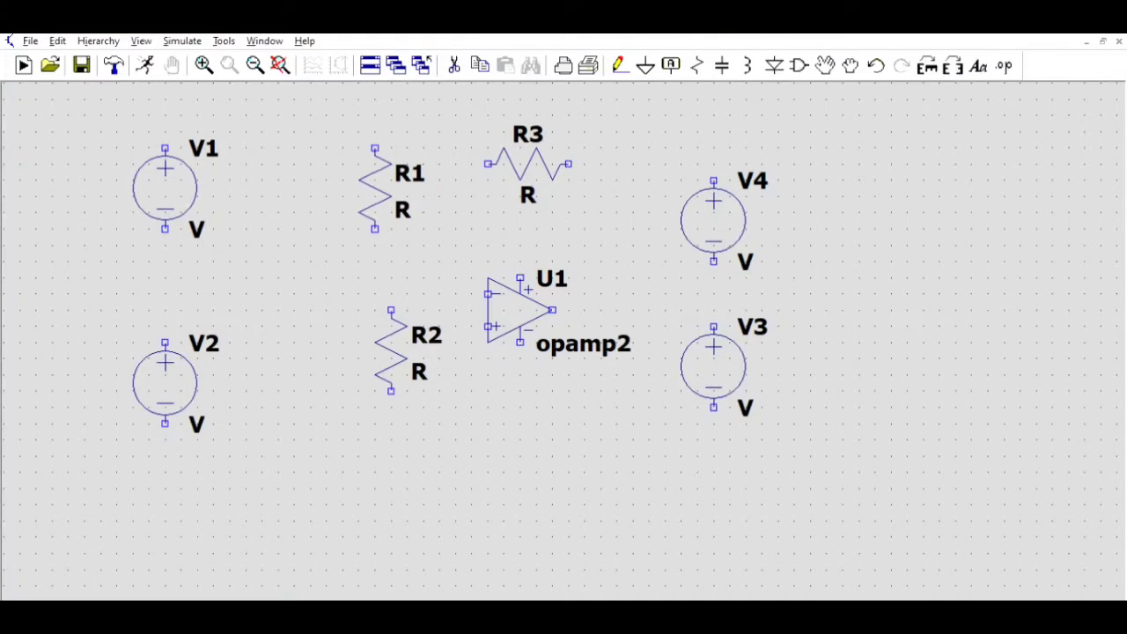
key("ctrl+r")
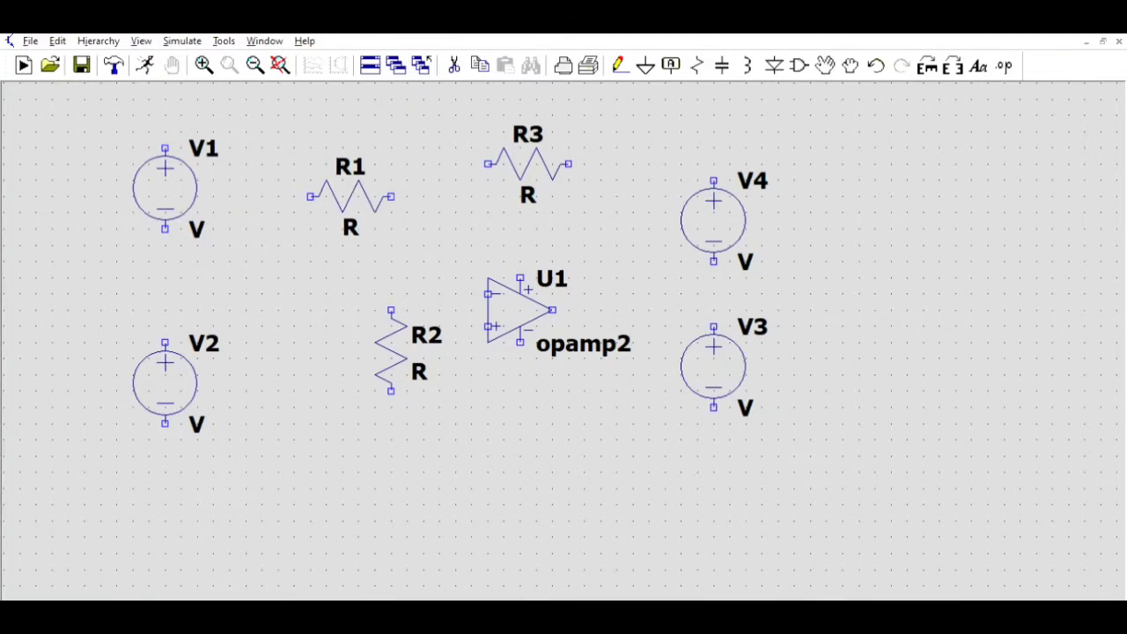
left_click(338, 204)
left_click(395, 356)
key("ctrl+r")
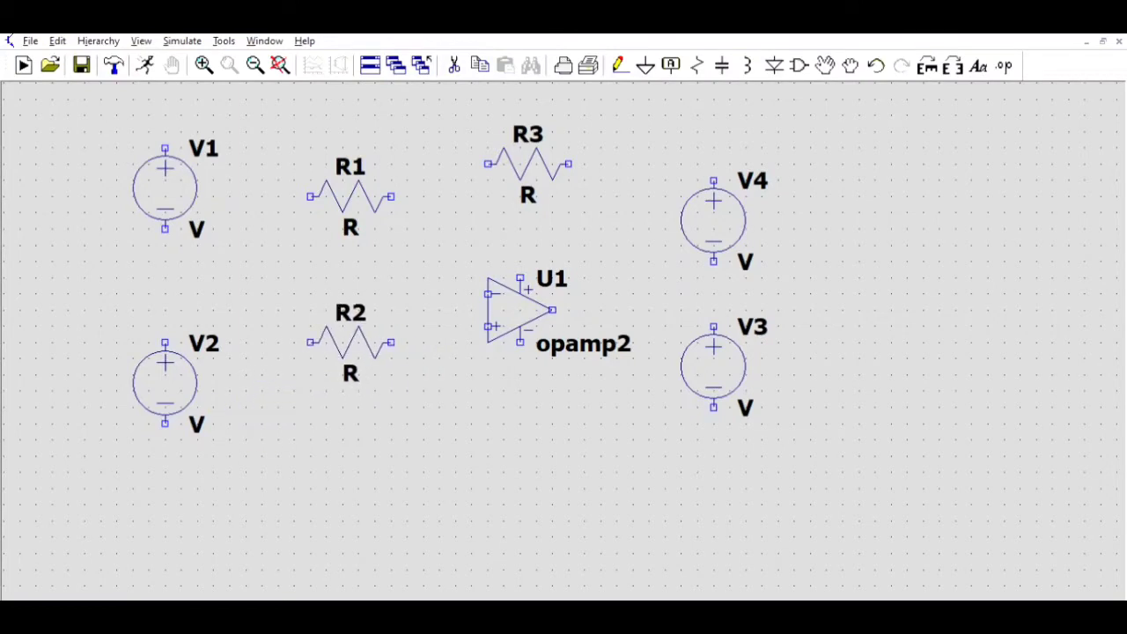
left_click(362, 344)
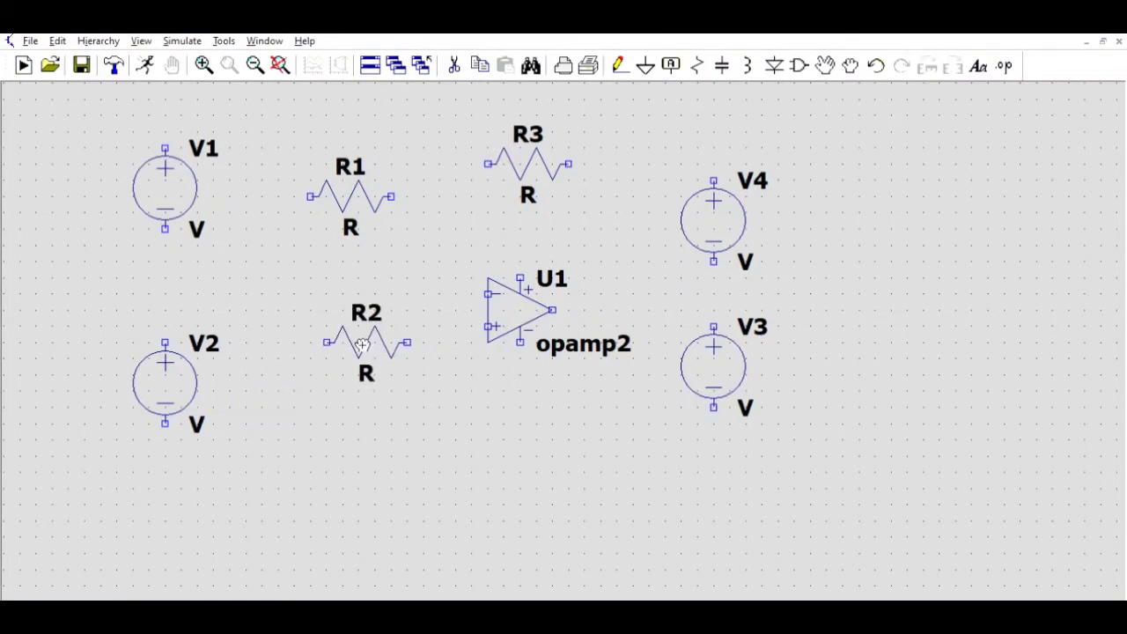
Step: Move V4 and V3 slightly farther right, vertically aligned with V4 above V3
left_click(727, 219)
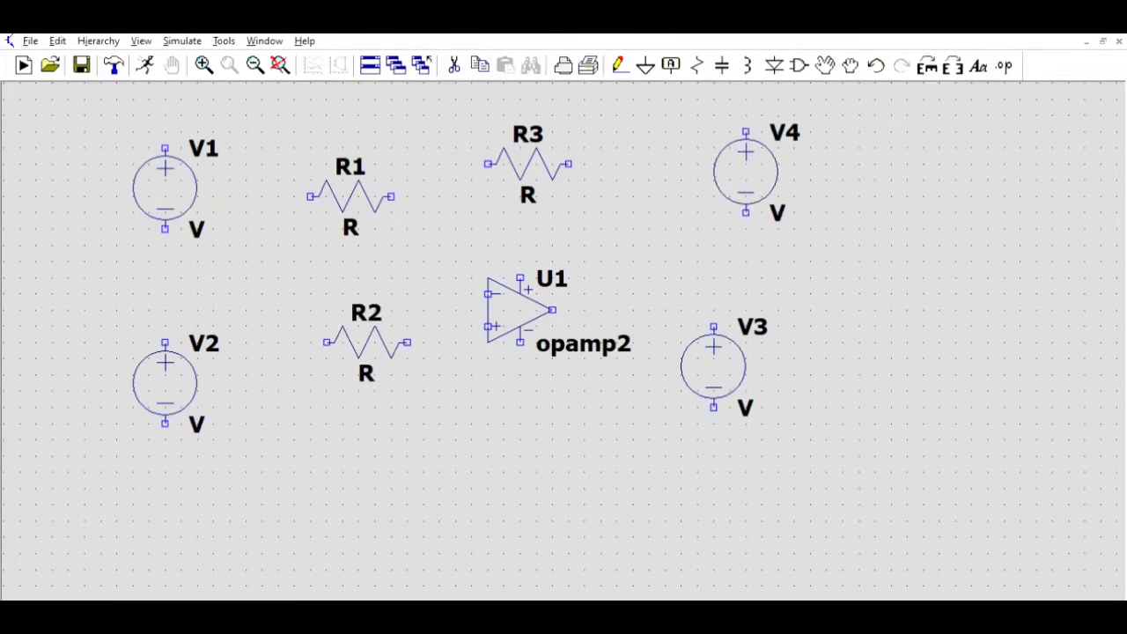
left_click(750, 205)
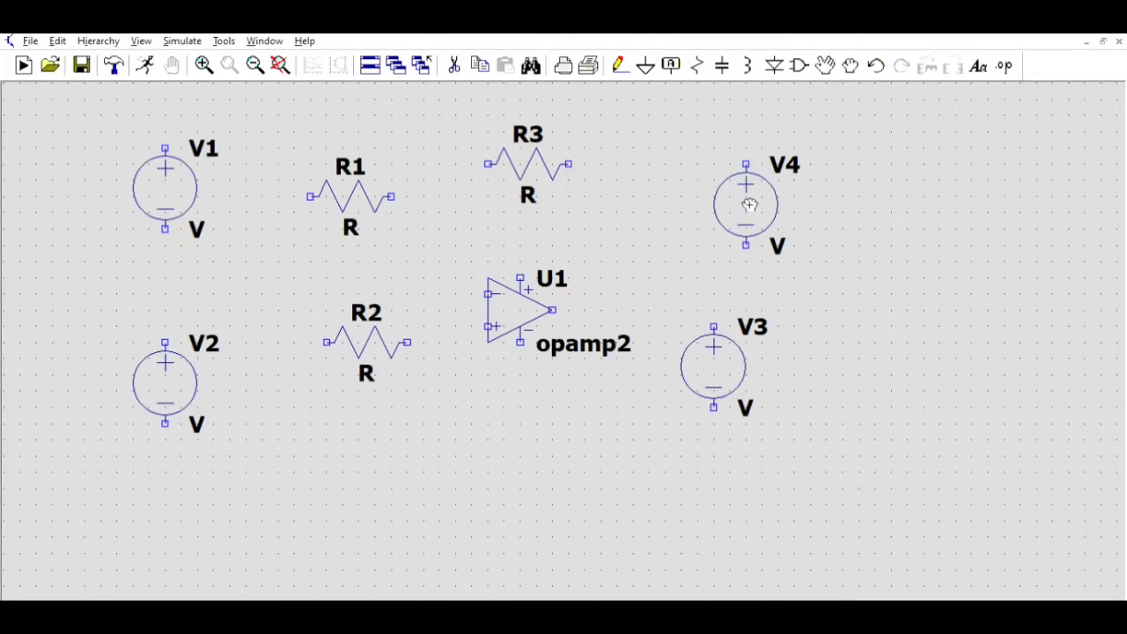
left_click(724, 378)
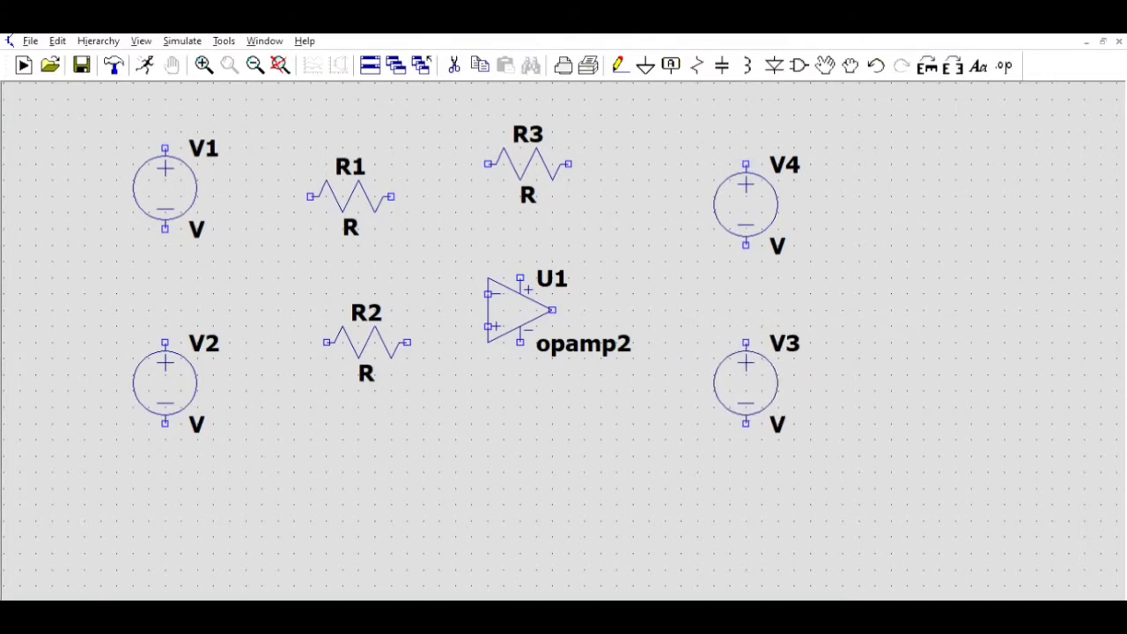
left_click(747, 382)
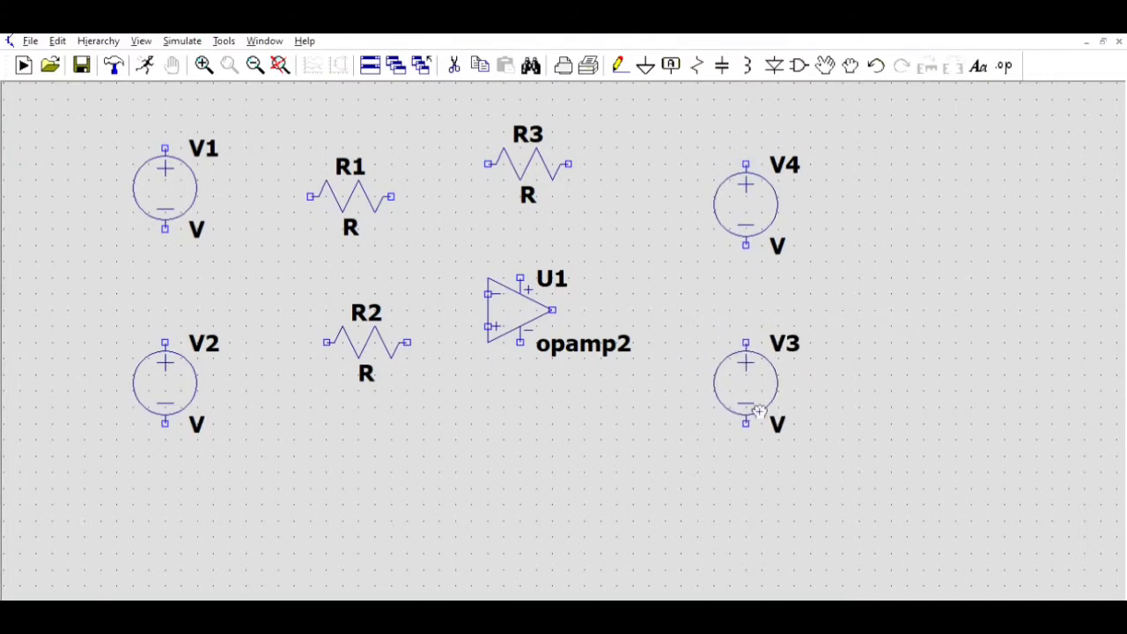
Step: Move op-amp U1 slightly down and right, and shift R3 slightly higher above it
left_click(530, 310)
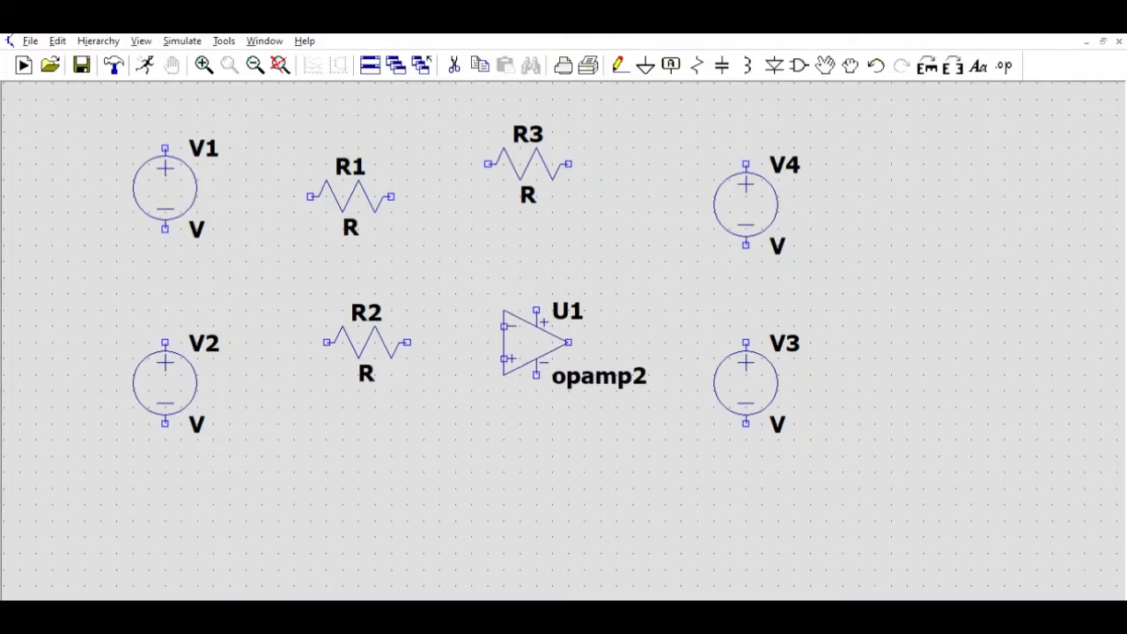
left_click(541, 333)
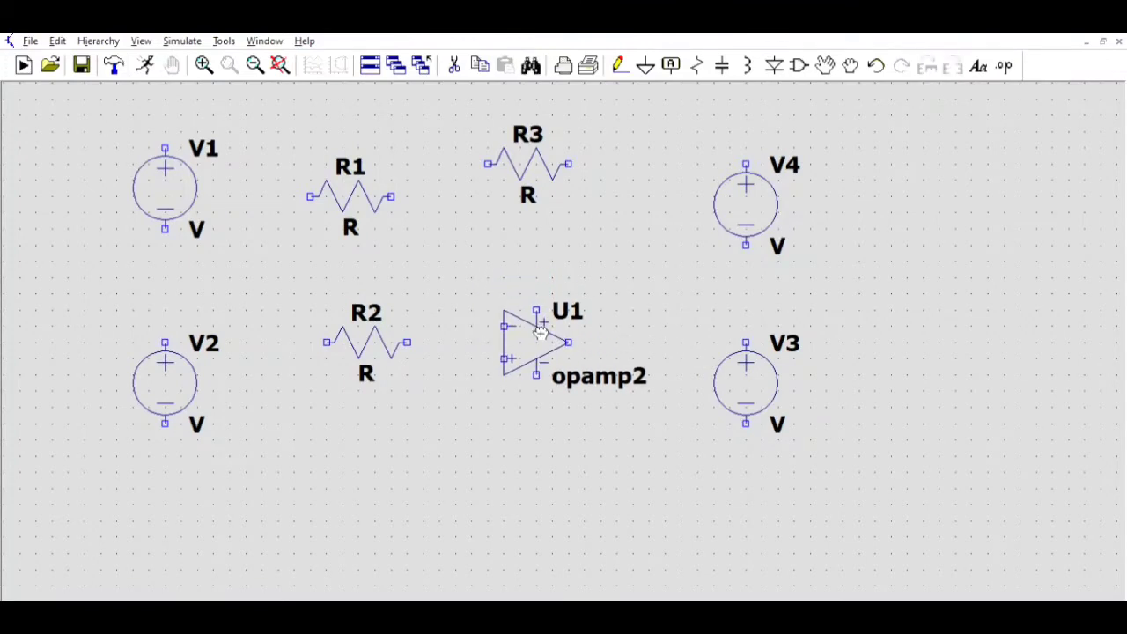
double_click(536, 164)
left_click(537, 158)
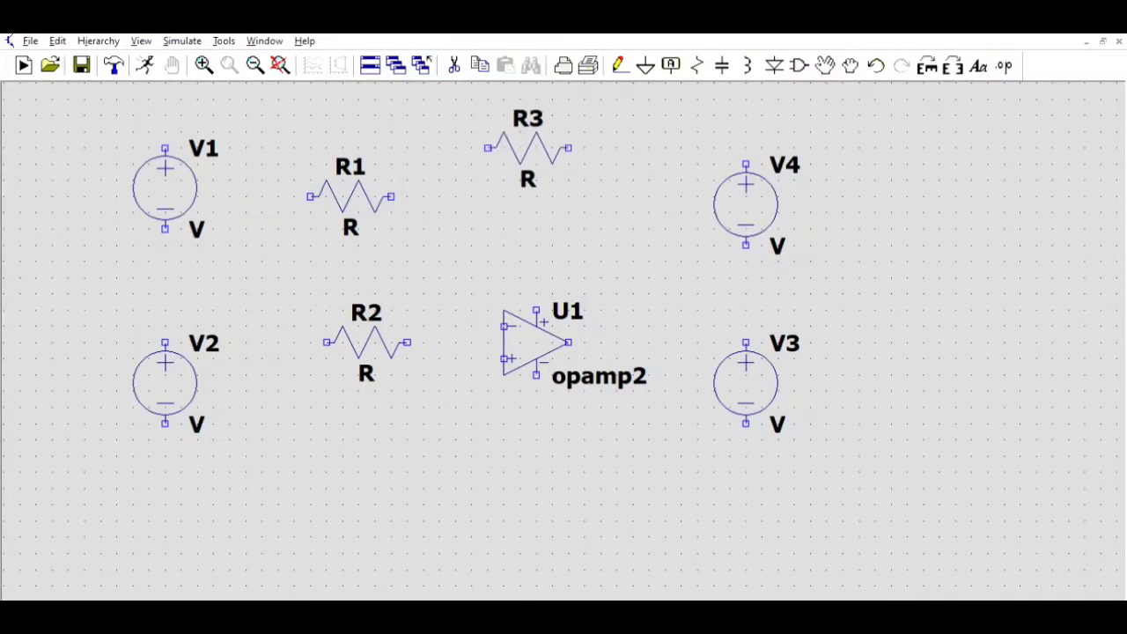
left_click(539, 146)
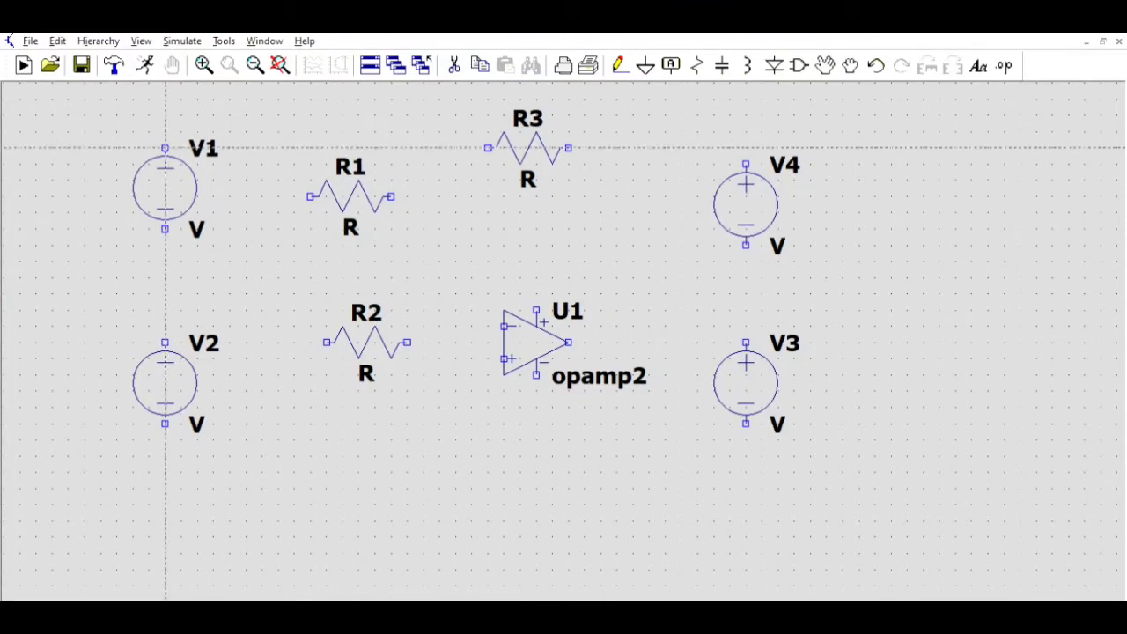
Step: Wire V1's positive terminal to the left end of R1 and V2's positive terminal to the left end of R2
left_click(165, 148)
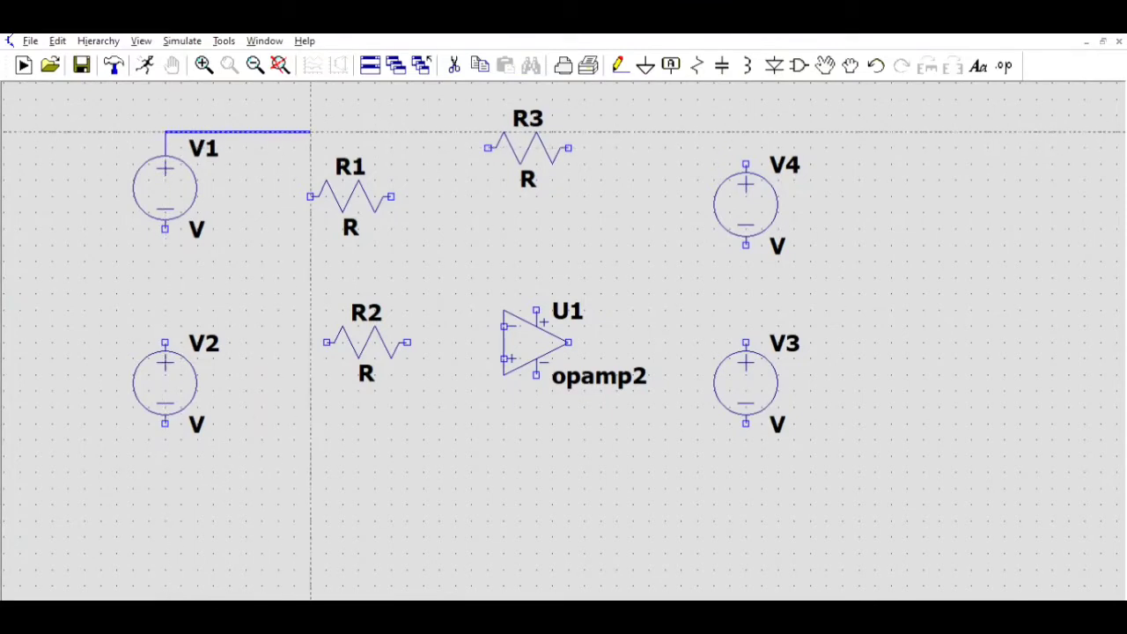
left_click(310, 132)
left_click(309, 196)
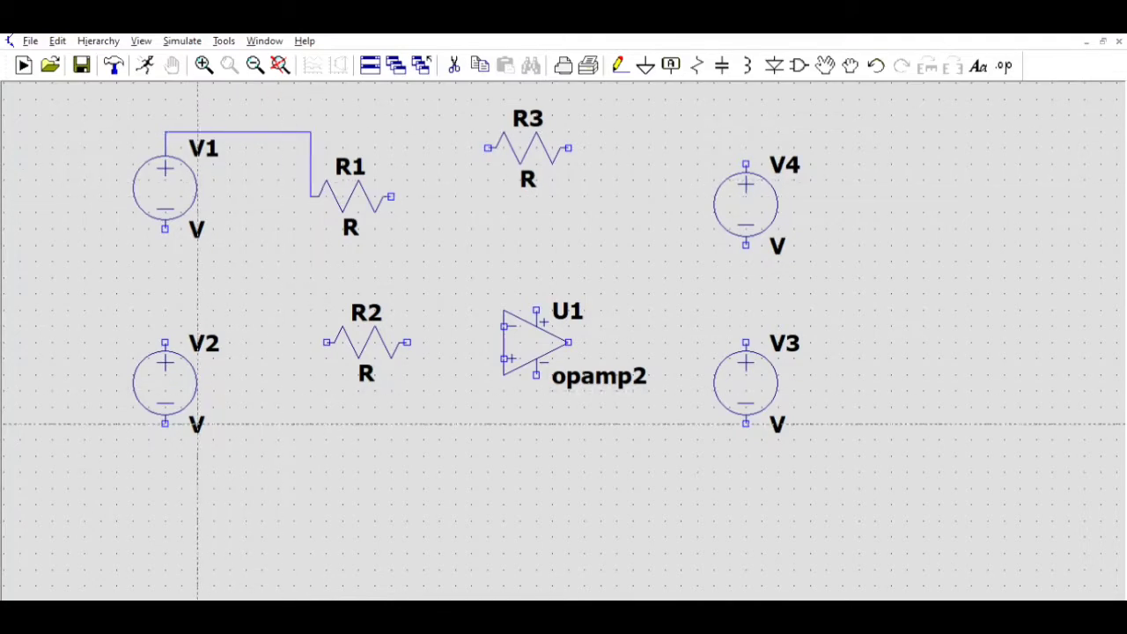
left_click(164, 343)
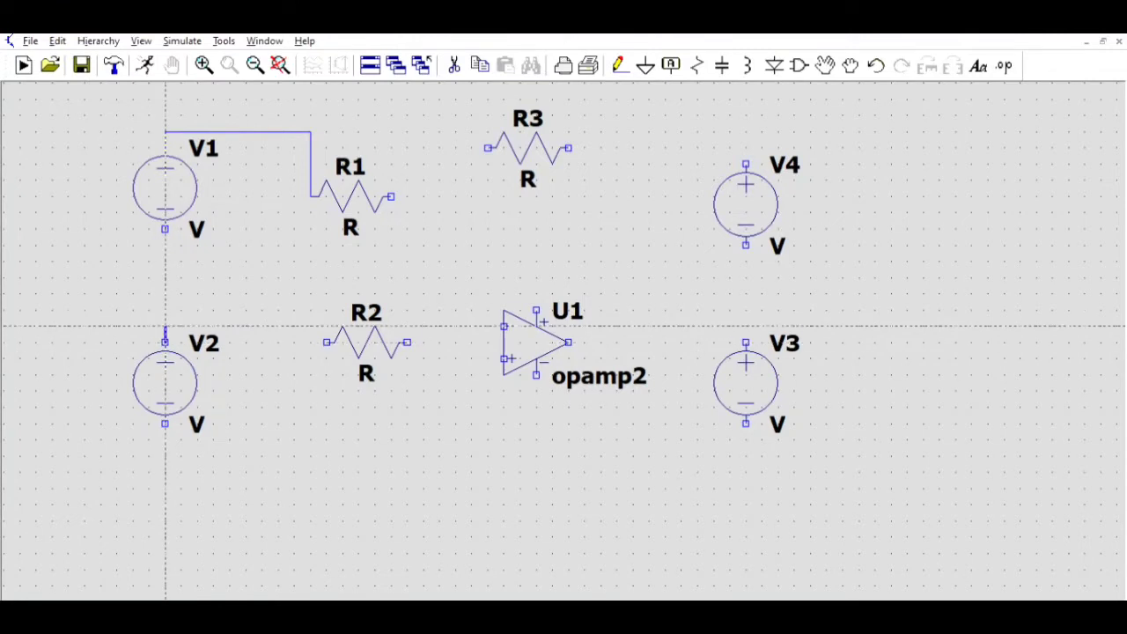
left_click(326, 342)
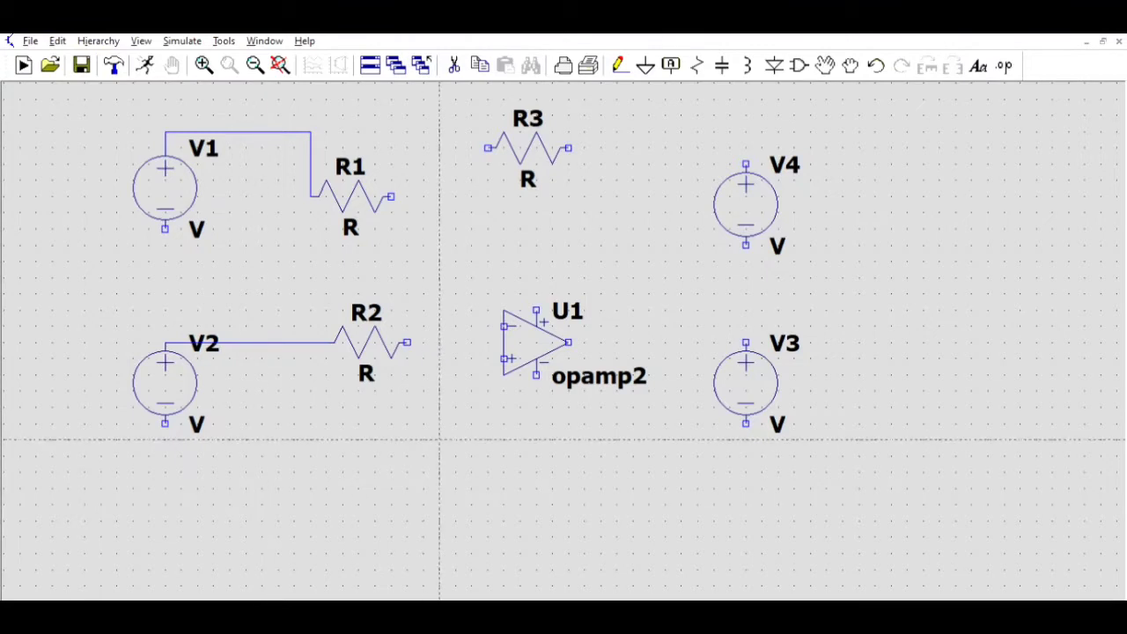
key("ctrl+z")
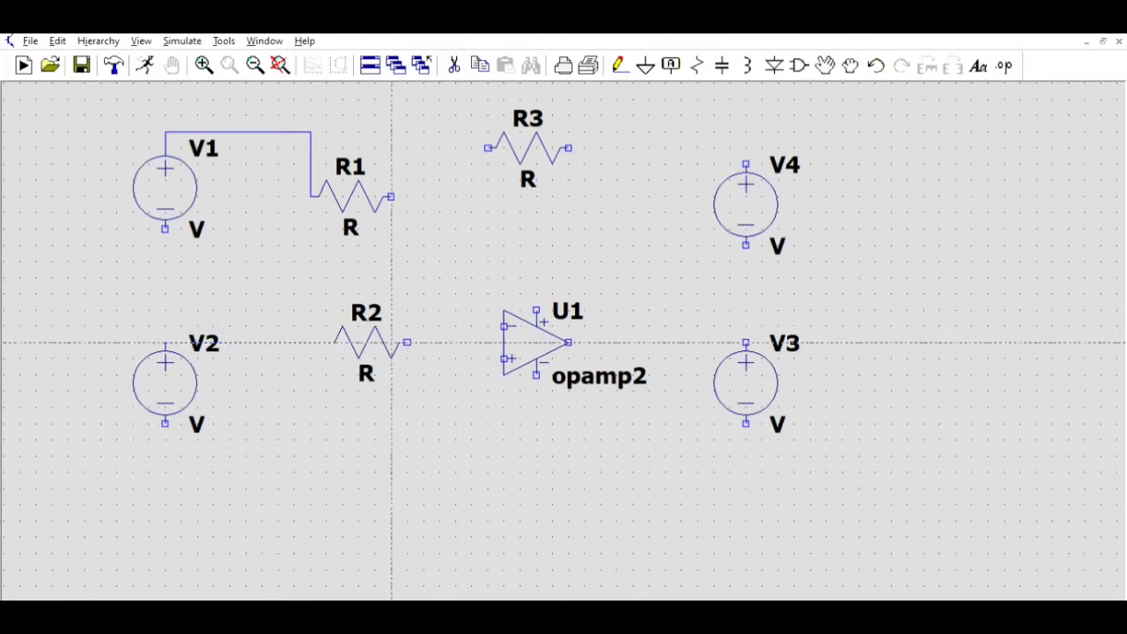
Step: Wire the right ends of R1 and R2 and the left end of R3 together to U1's inverting input
left_click(406, 343)
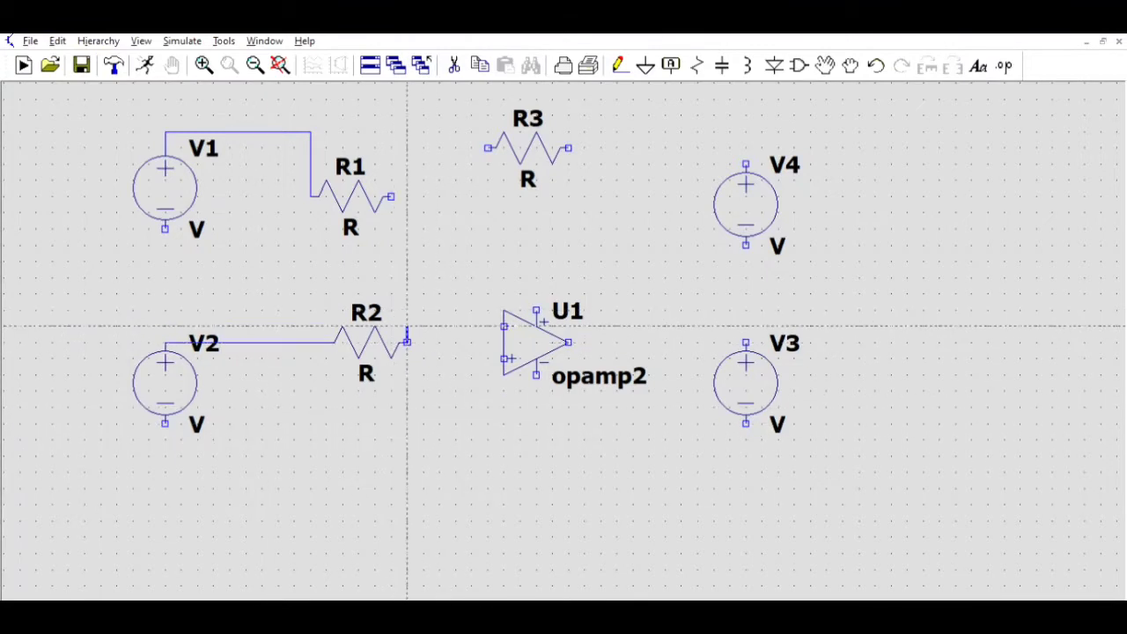
left_click(503, 327)
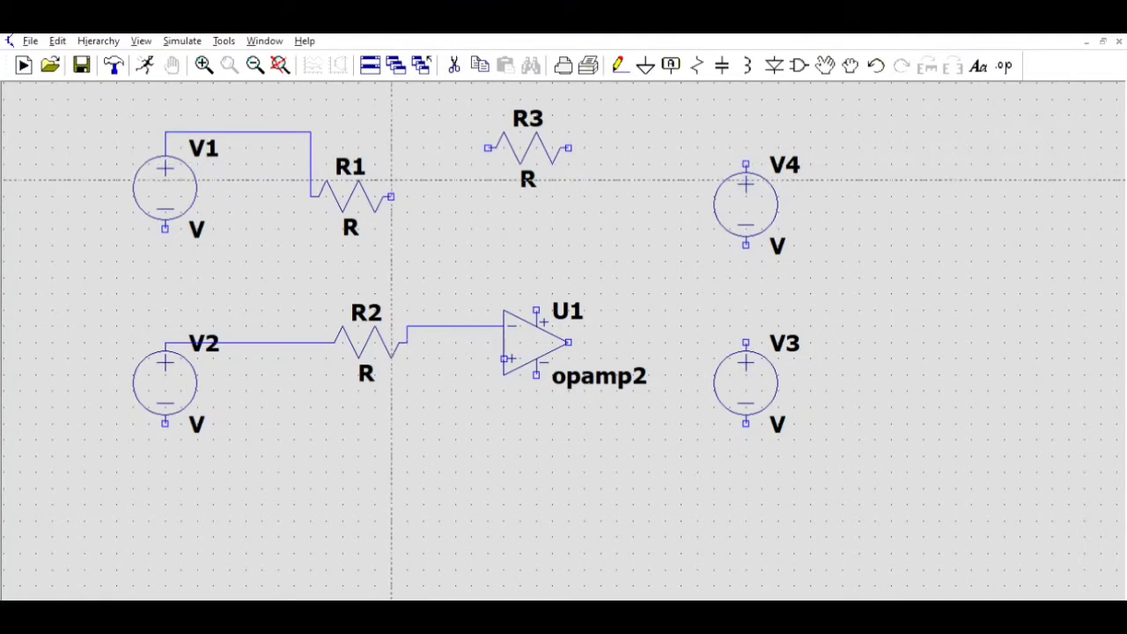
left_click(391, 196)
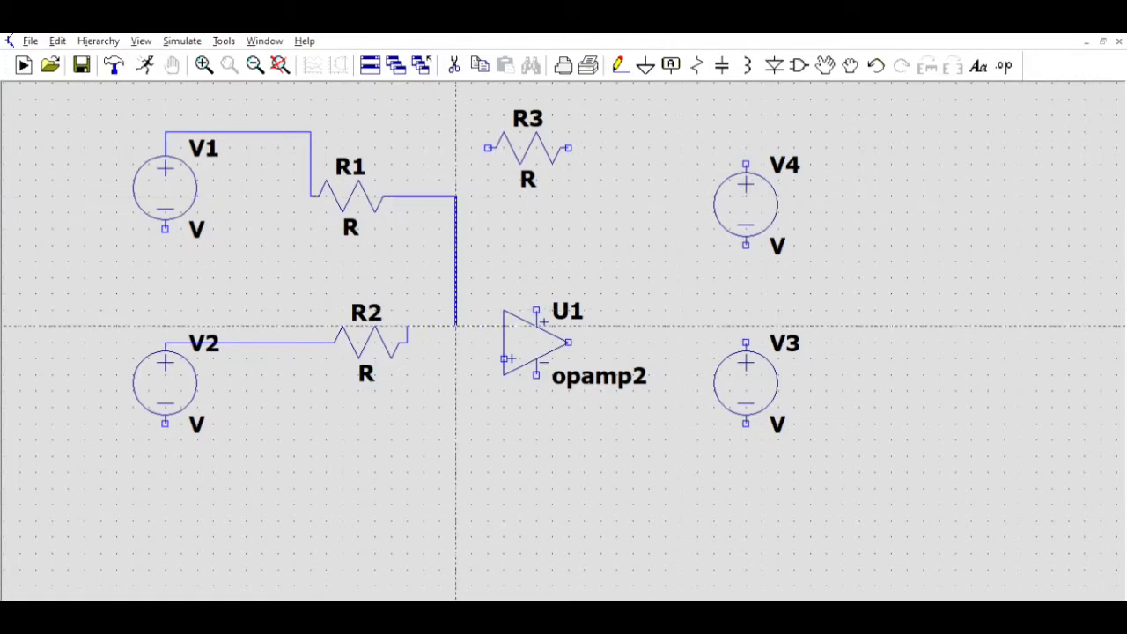
left_click(455, 326)
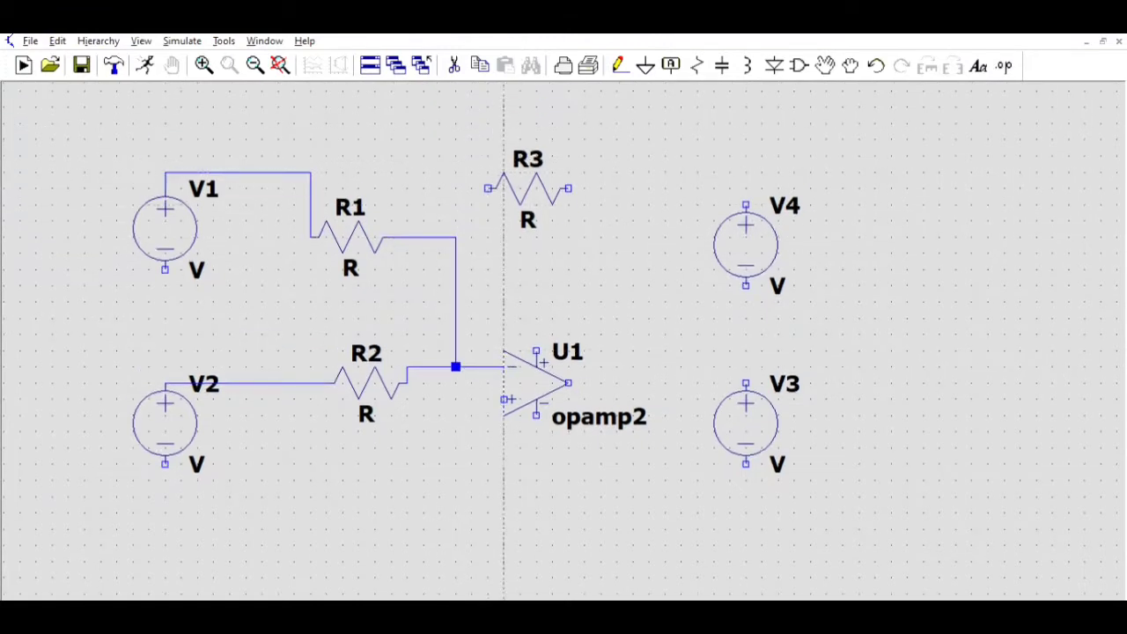
left_click(487, 187)
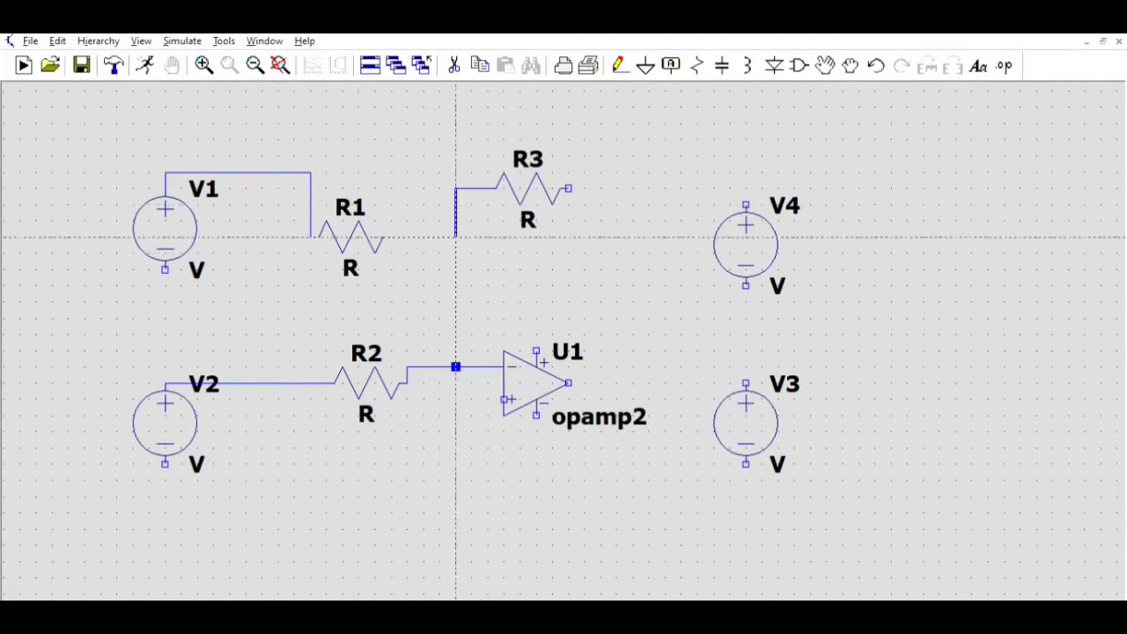
left_click(456, 237)
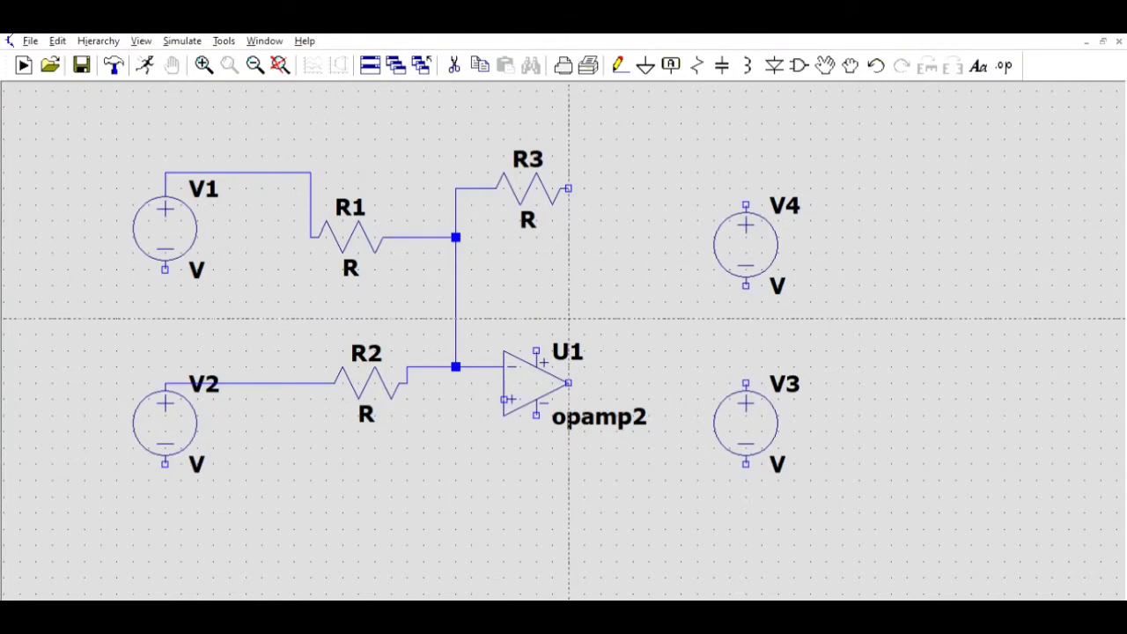
Step: Draw a short wire stub leading left and then down from U1's non-inverting input
left_click(504, 399)
right_click(472, 399)
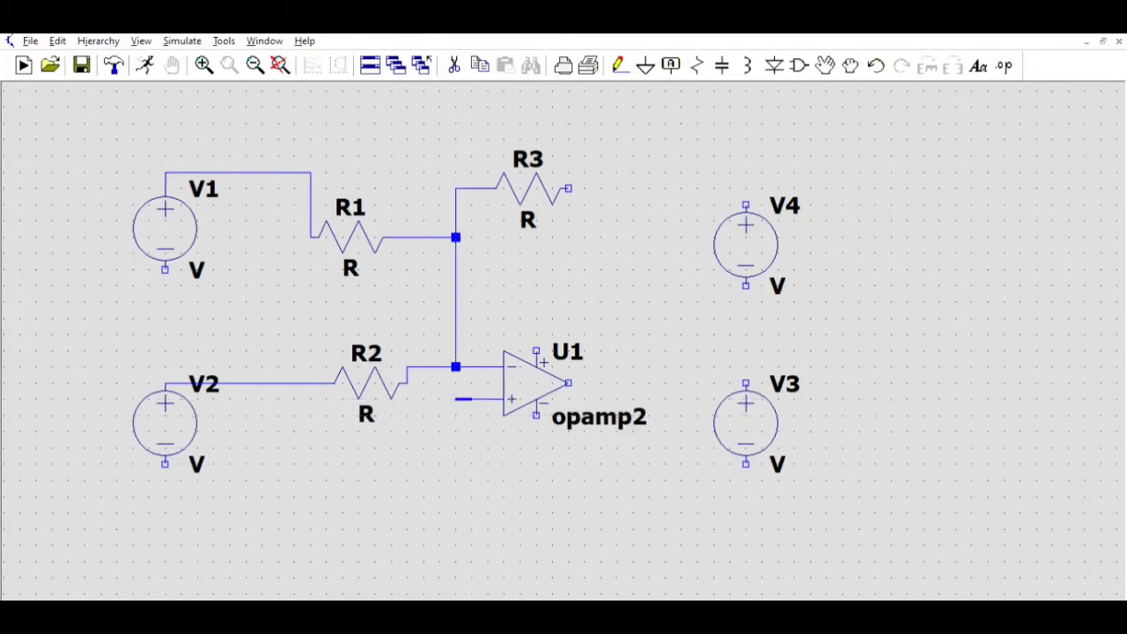
left_click(455, 415)
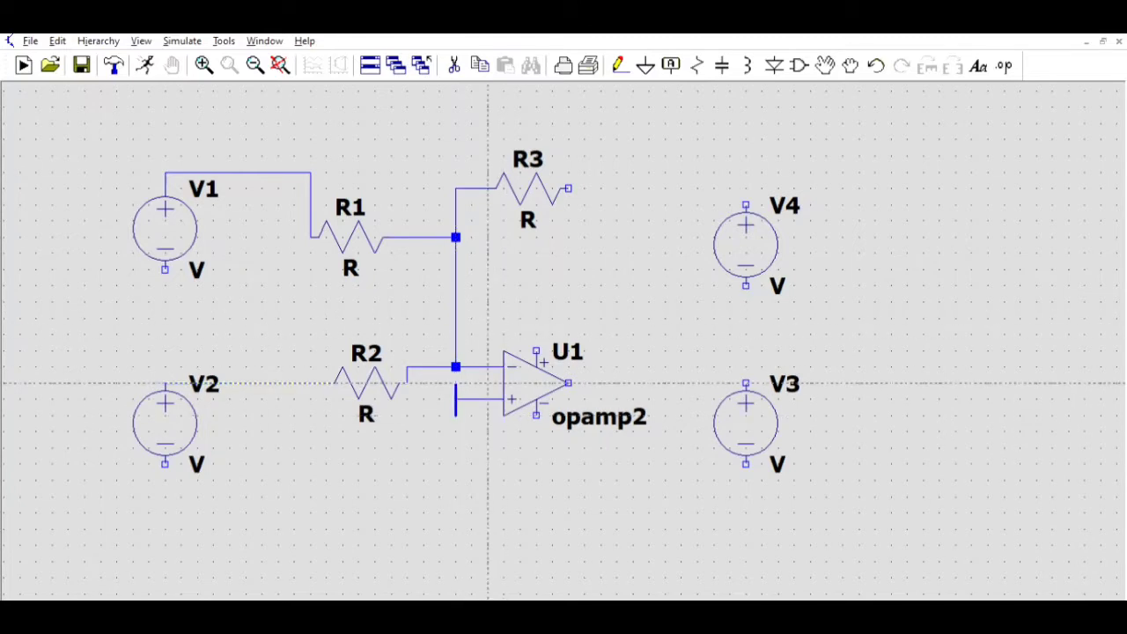
right_click(473, 382)
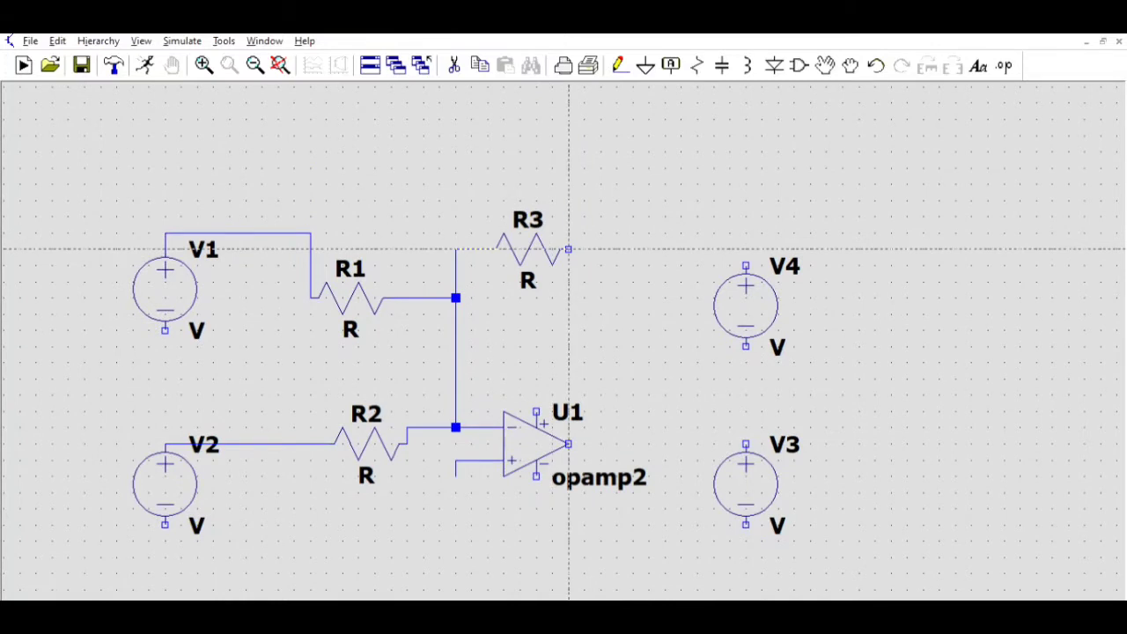
Step: Wire R3's right end to U1's output, routing the wire right, down and back left to the op-amp
left_click(569, 249)
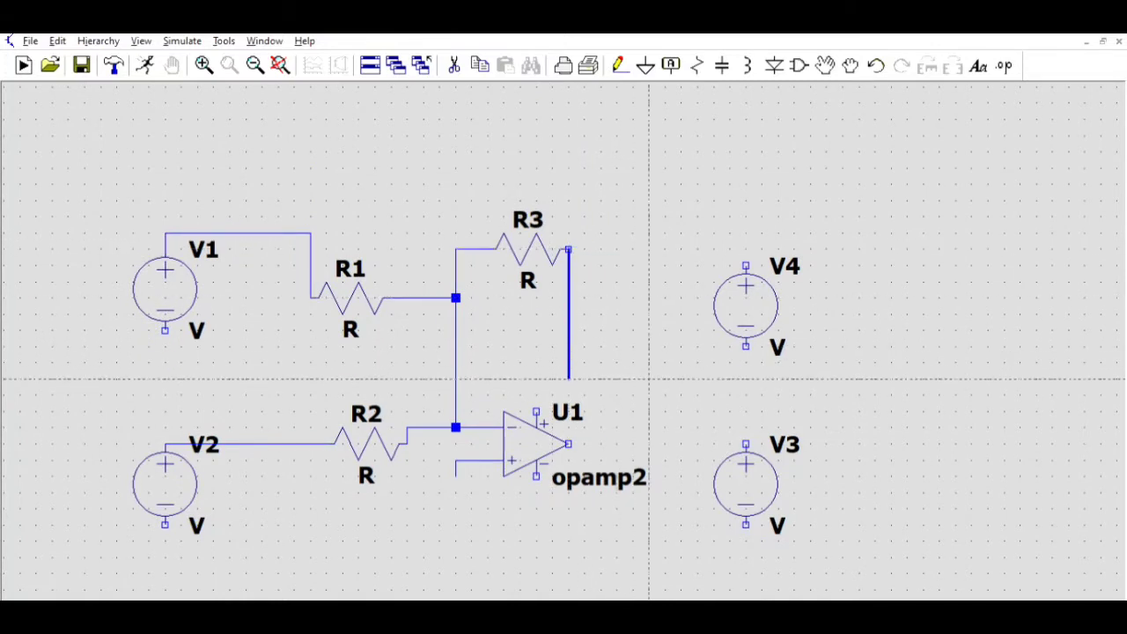
left_click(648, 249)
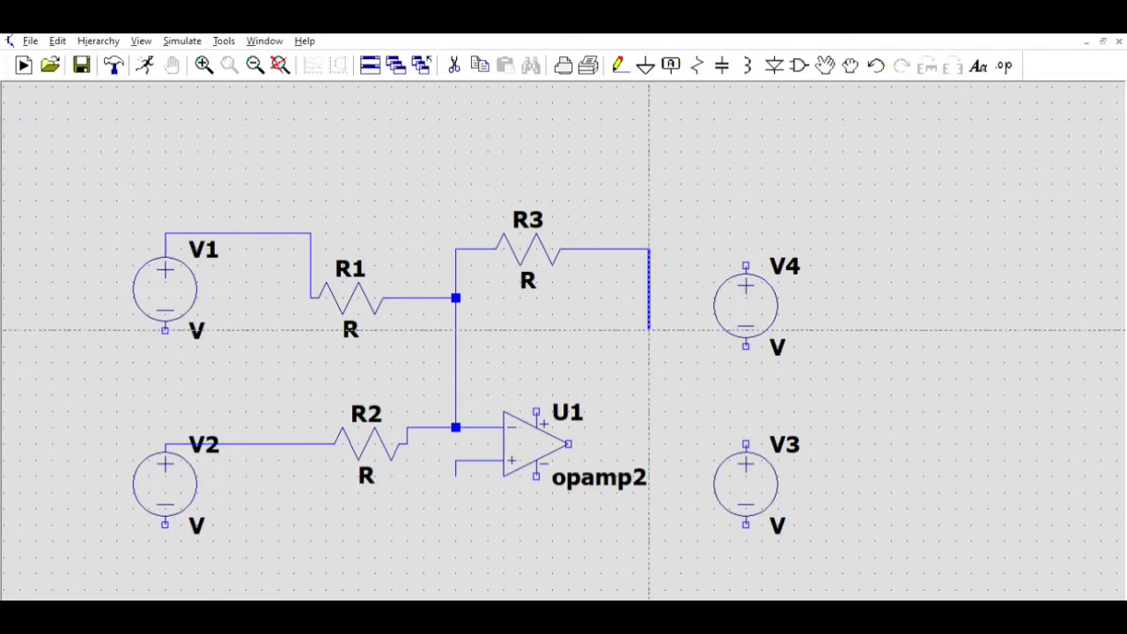
left_click(649, 444)
left_click(568, 443)
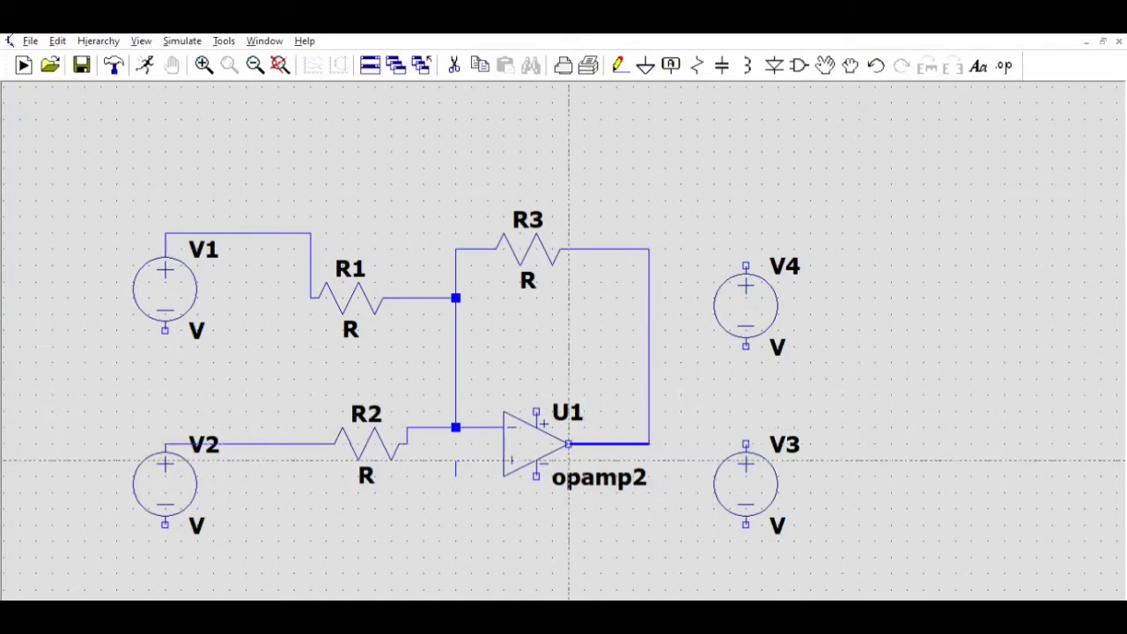
left_click(503, 461)
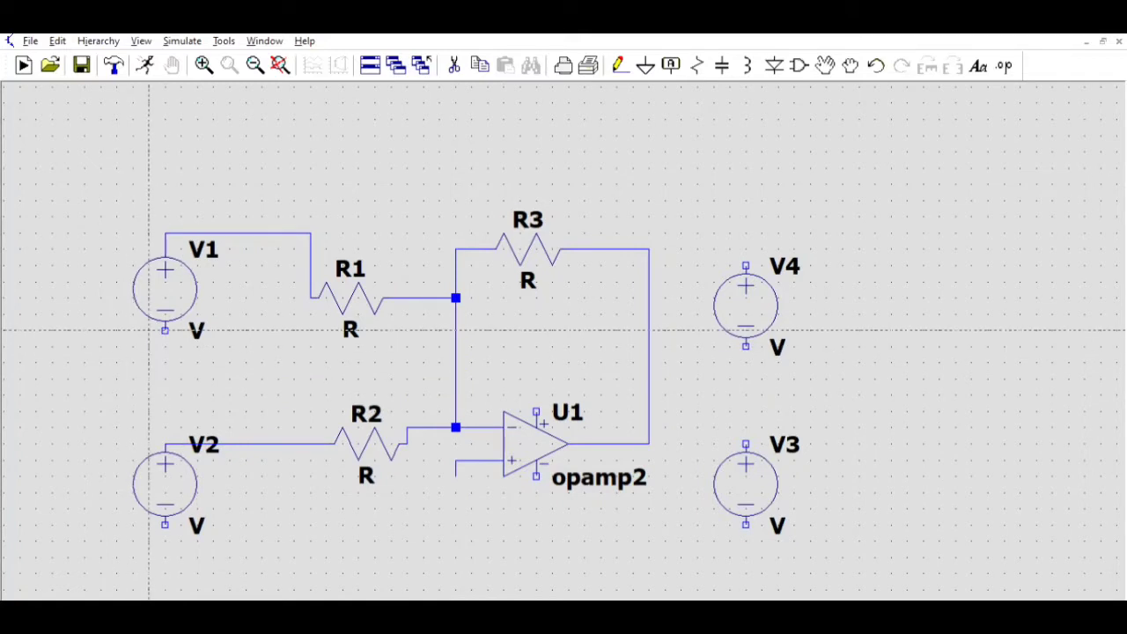
Step: Draw short wire stubs straight down from the negative terminals of V1 and V2
left_click(165, 330)
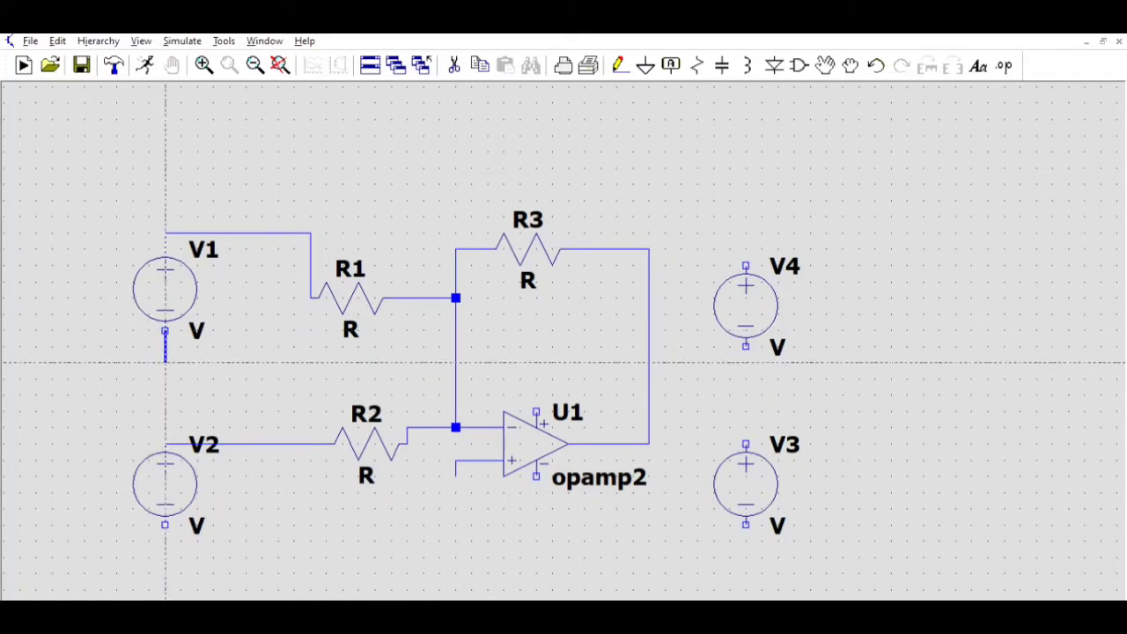
left_click(165, 363)
left_click(164, 394)
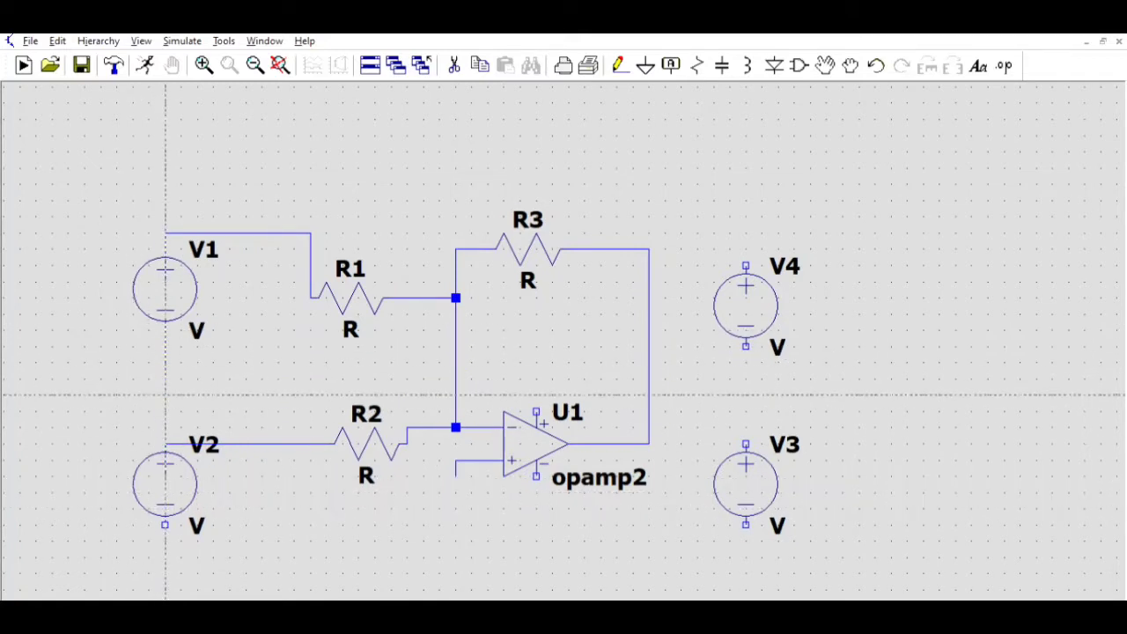
left_click(164, 526)
left_click(165, 574)
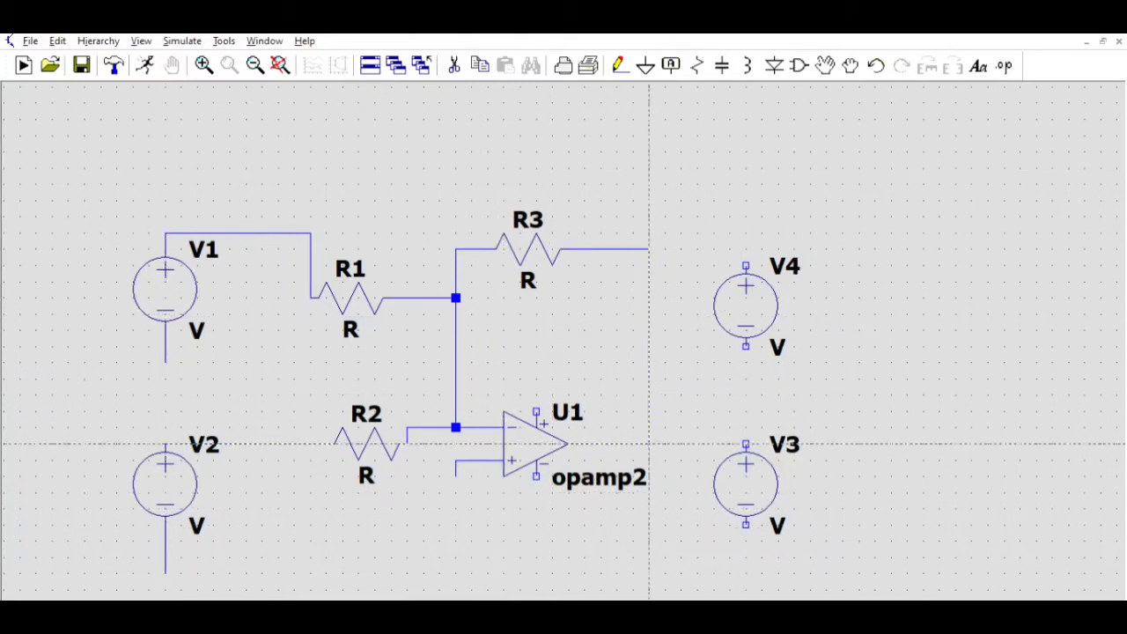
Step: Wire V4's positive terminal left below R3 and down to U1's positive supply pin
left_click(746, 265)
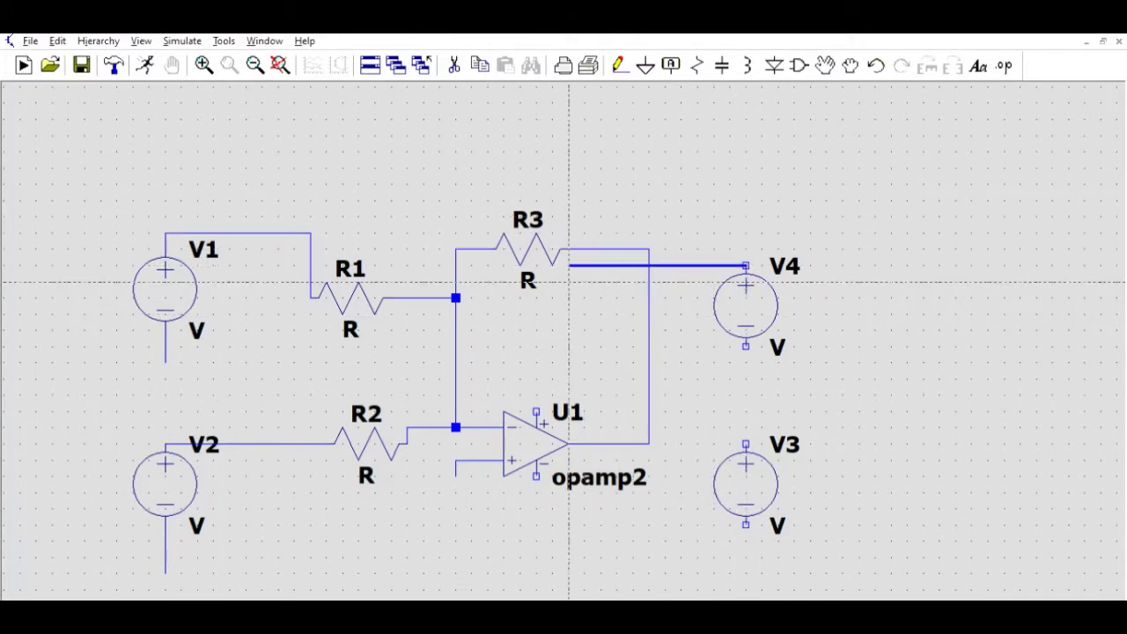
left_click(553, 265)
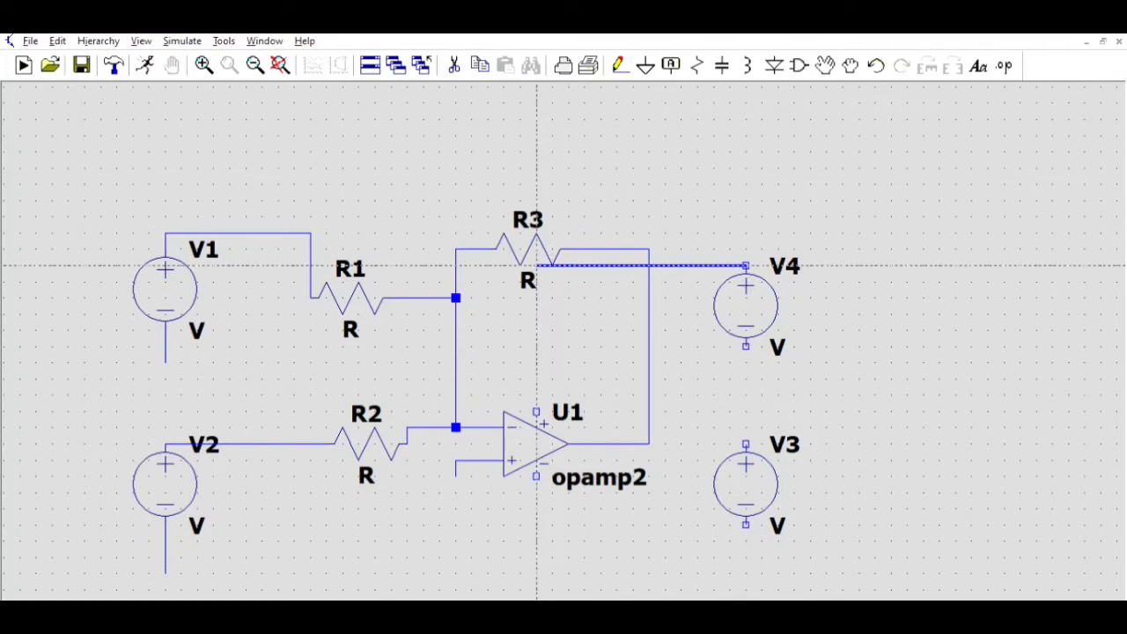
left_click(537, 265)
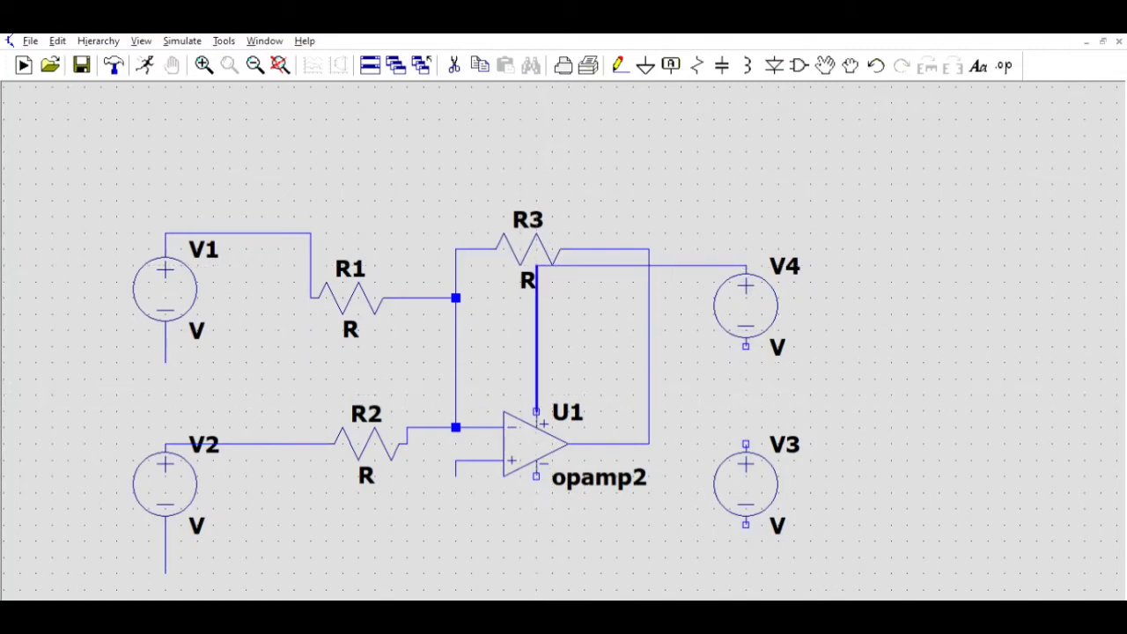
left_click(536, 412)
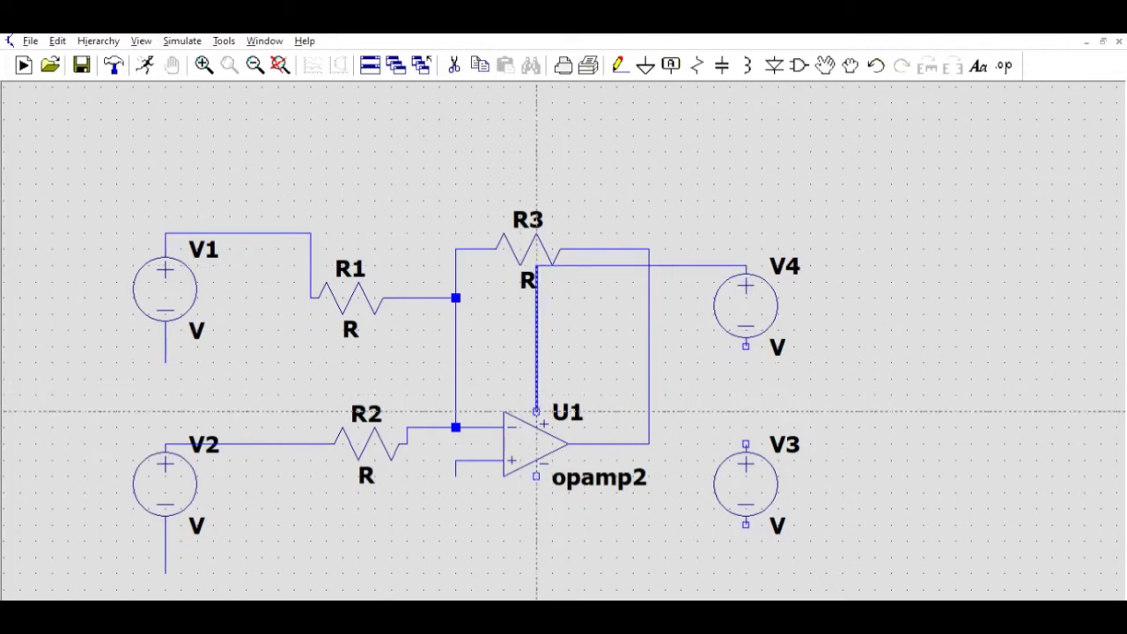
right_click(536, 411)
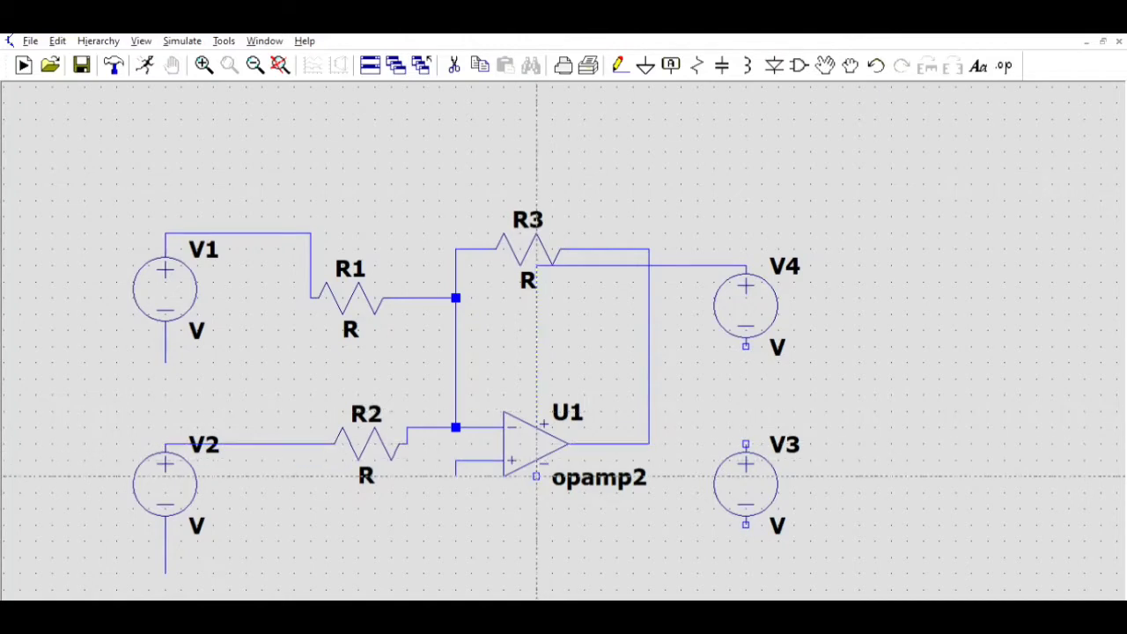
Step: Wire U1's negative supply pin down and across to V3's negative terminal
left_click(536, 477)
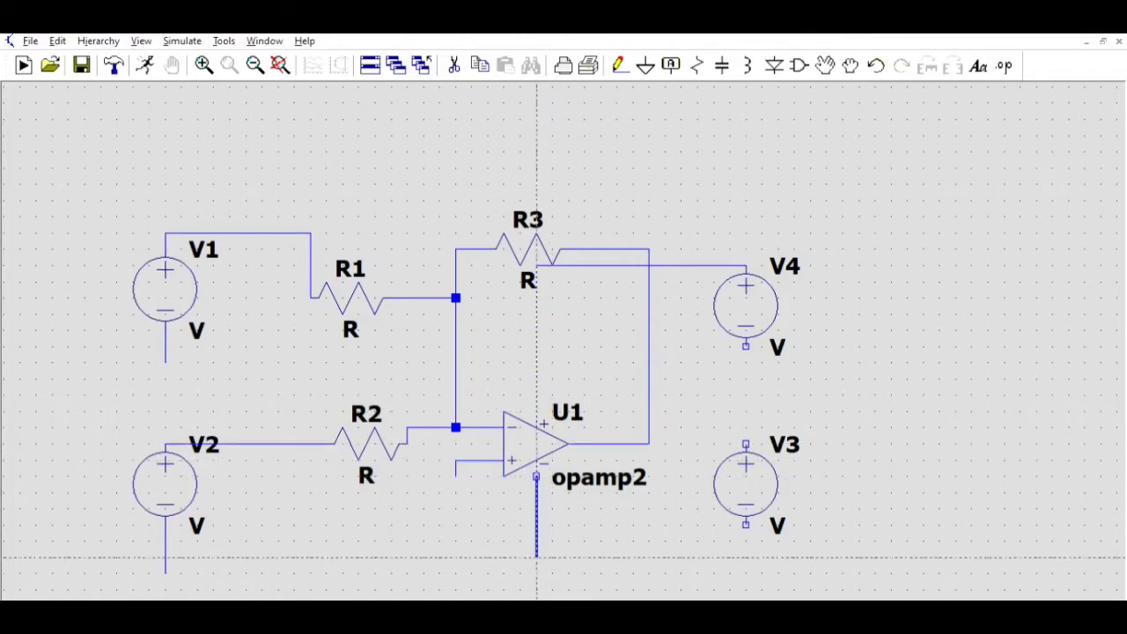
left_click(536, 557)
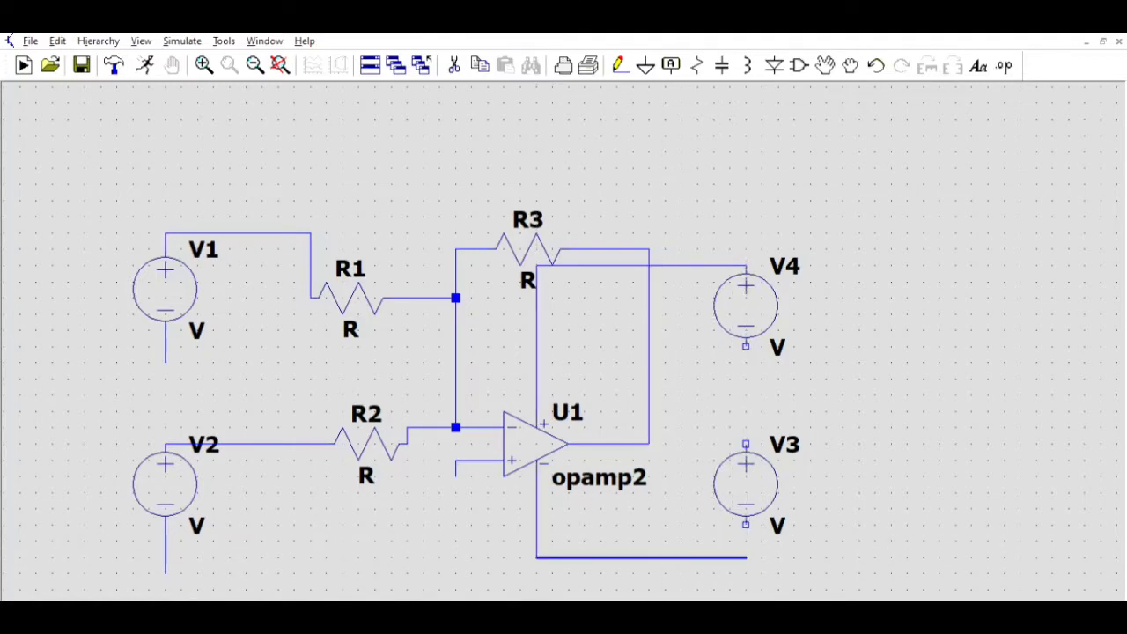
left_click(746, 557)
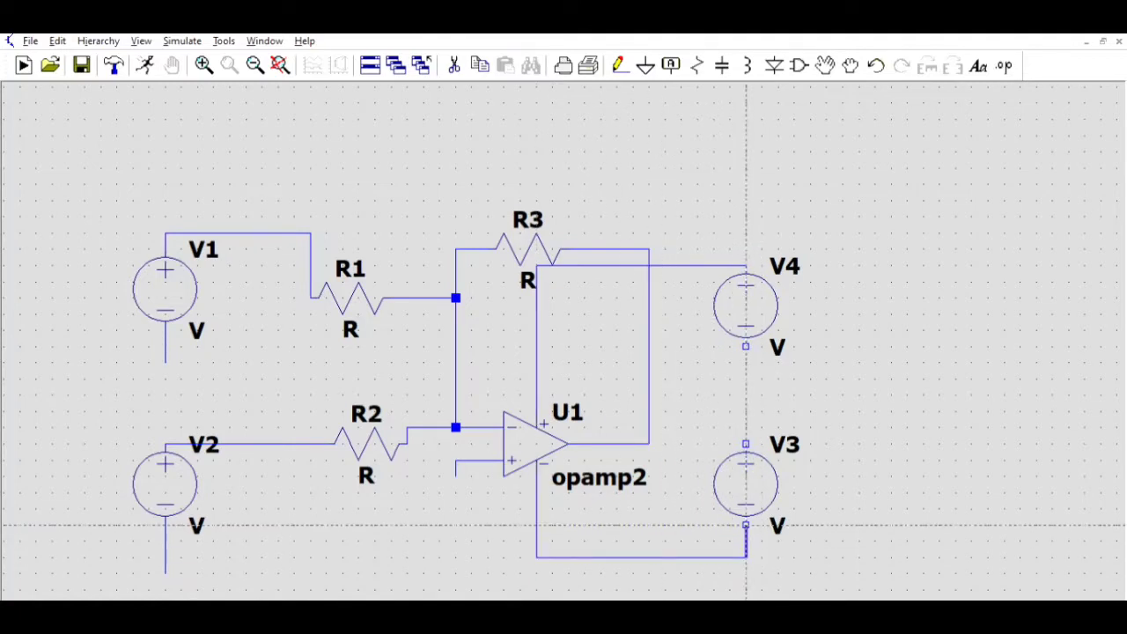
left_click(747, 525)
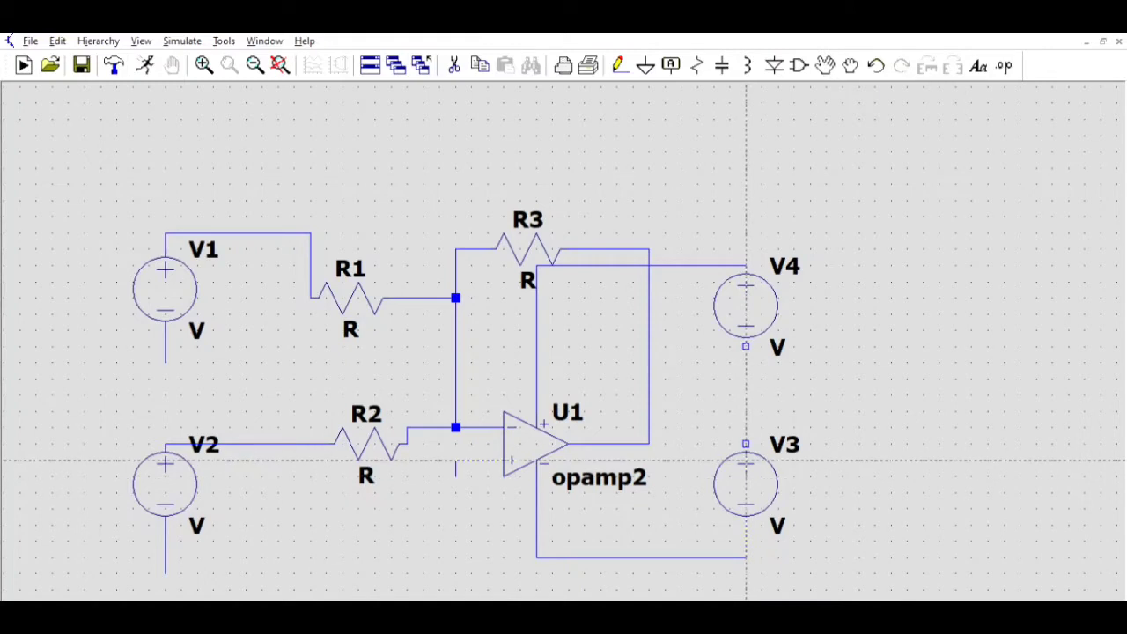
Step: Wire V3's positive terminal to V4's negative terminal and branch a stub right and down from the middle of that wire
left_click(746, 444)
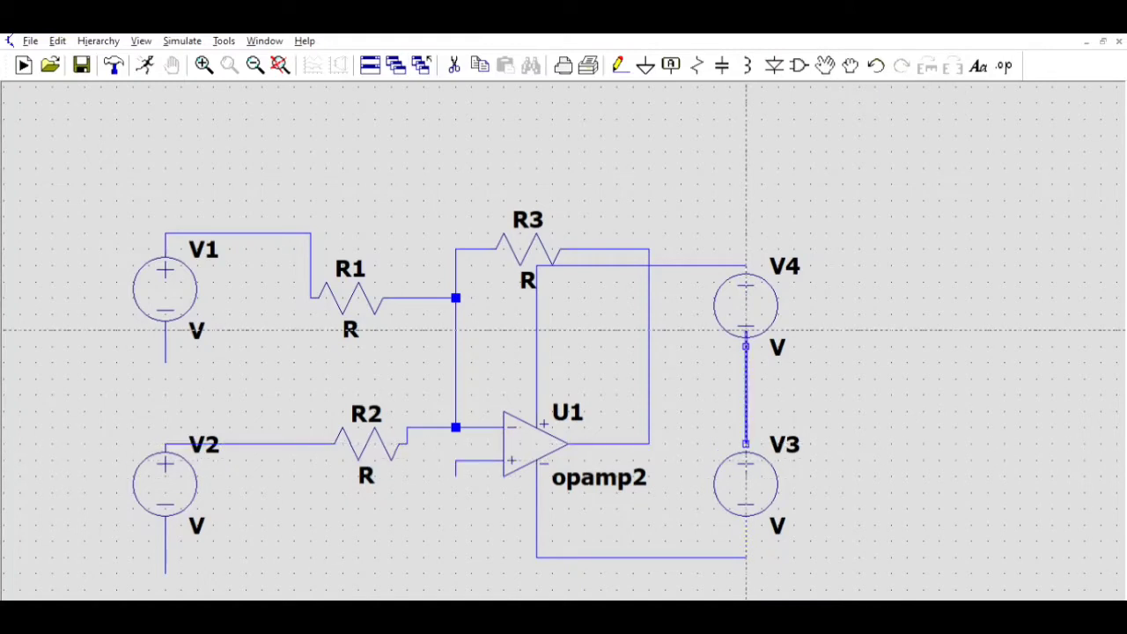
right_click(746, 334)
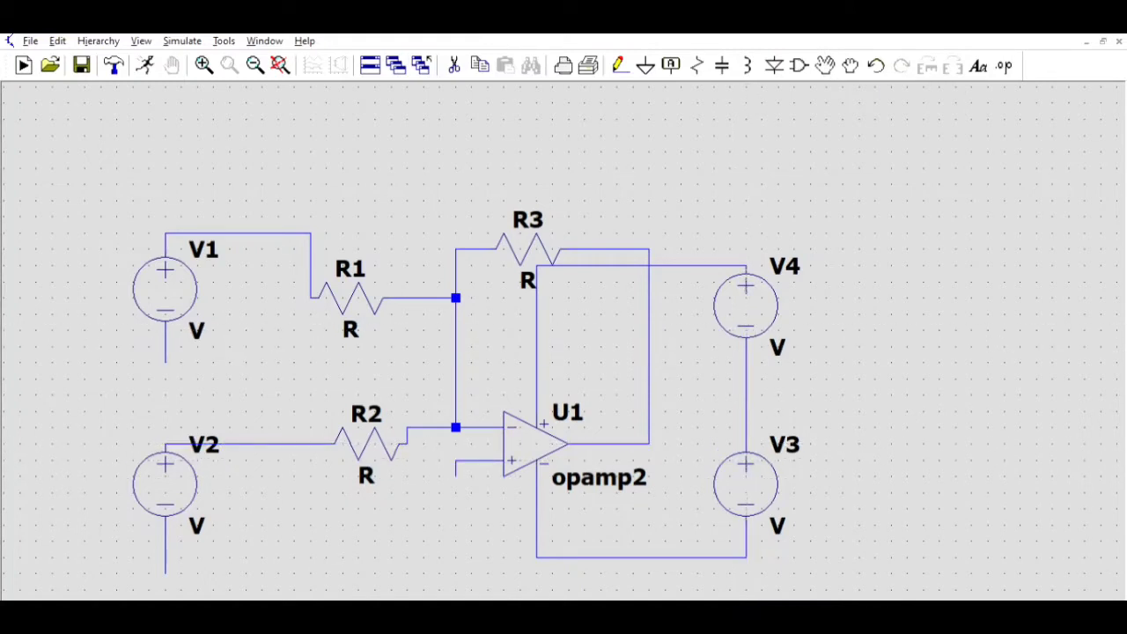
left_click(747, 394)
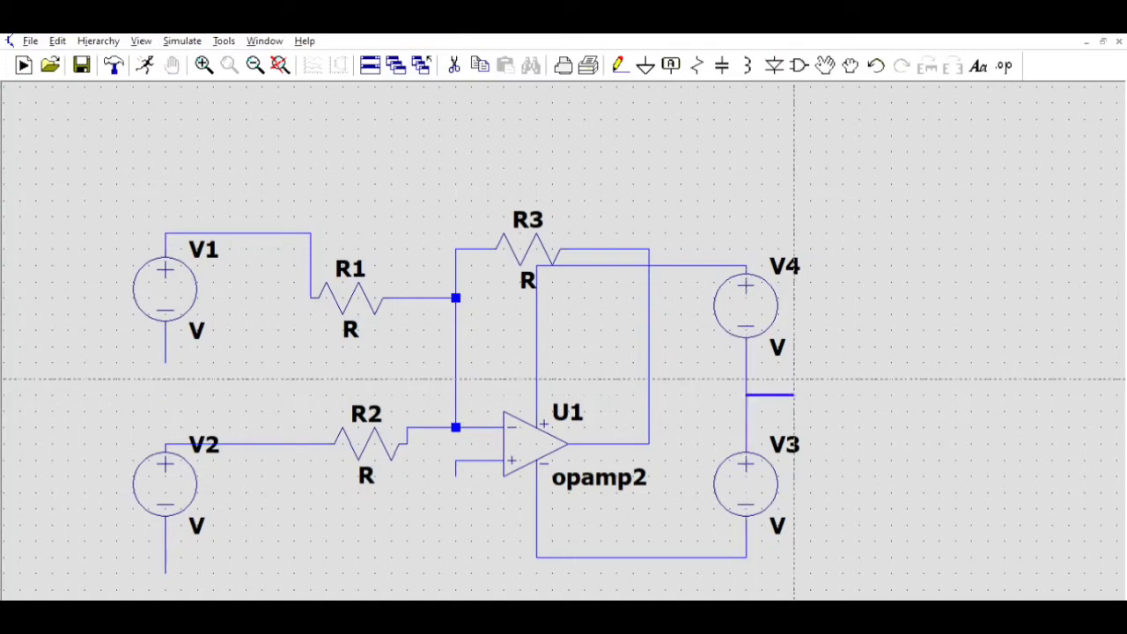
left_click(826, 394)
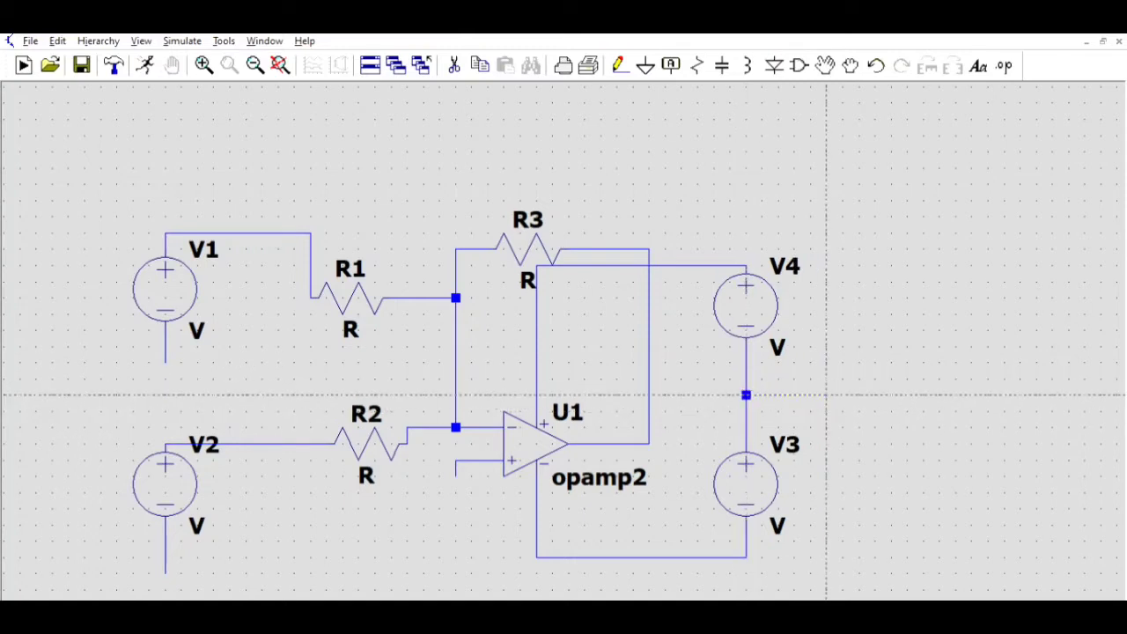
left_click(826, 427)
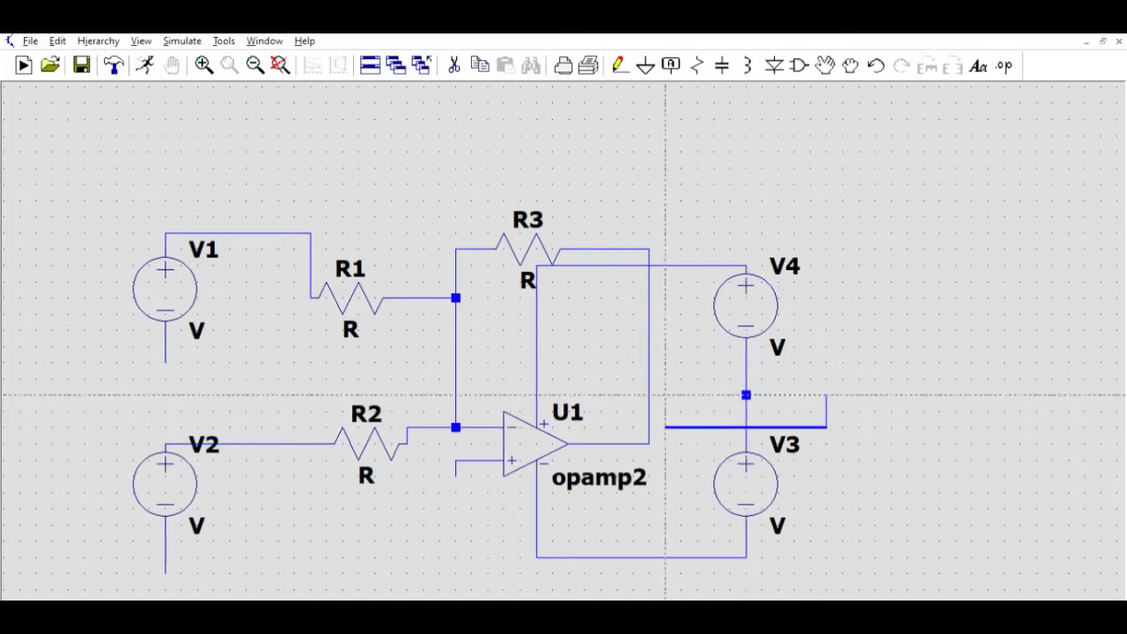
right_click(664, 396)
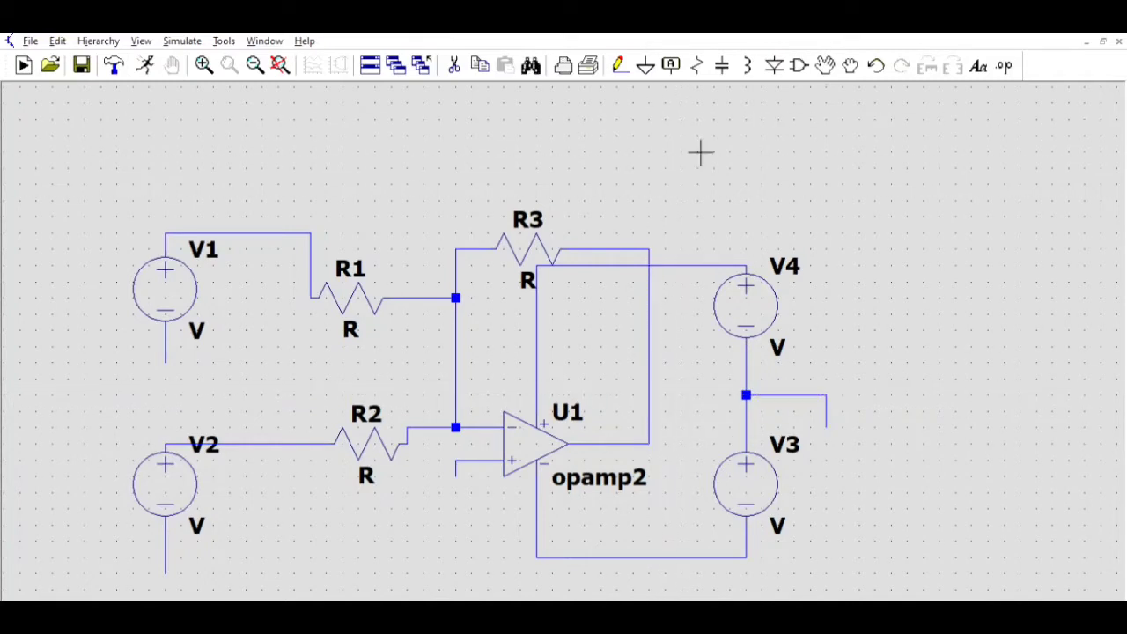
Step: Place ground symbols on the stub ends at U1's non-inverting input, V1, V2 and the V3–V4 branch, aligning the last one with its wire
left_click(645, 65)
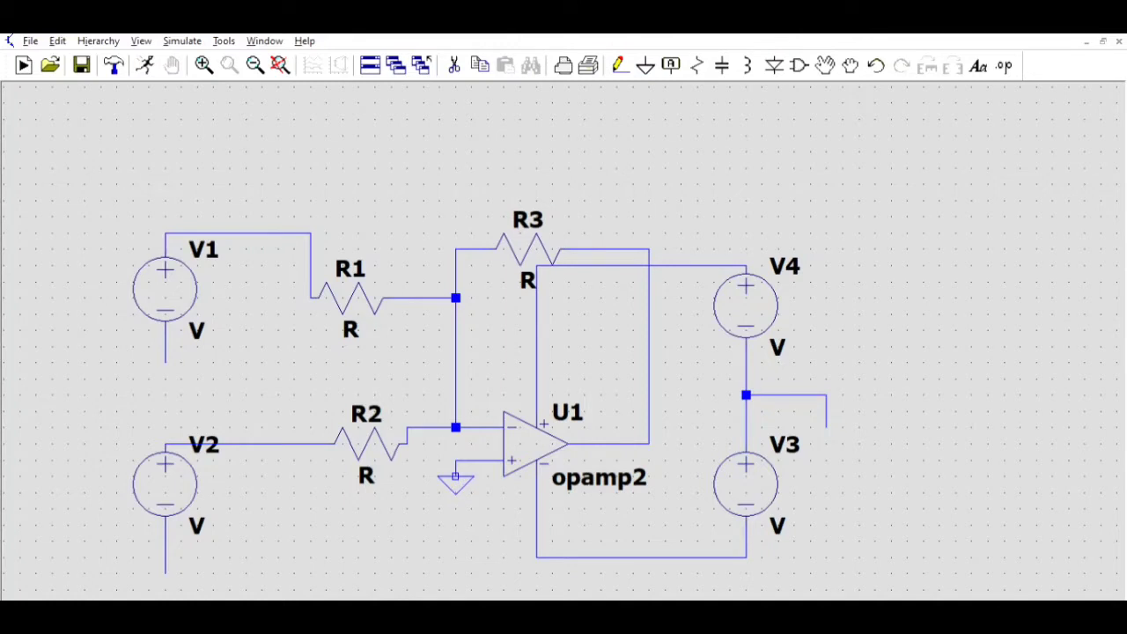
left_click(455, 476)
right_click(175, 363)
left_click(175, 363)
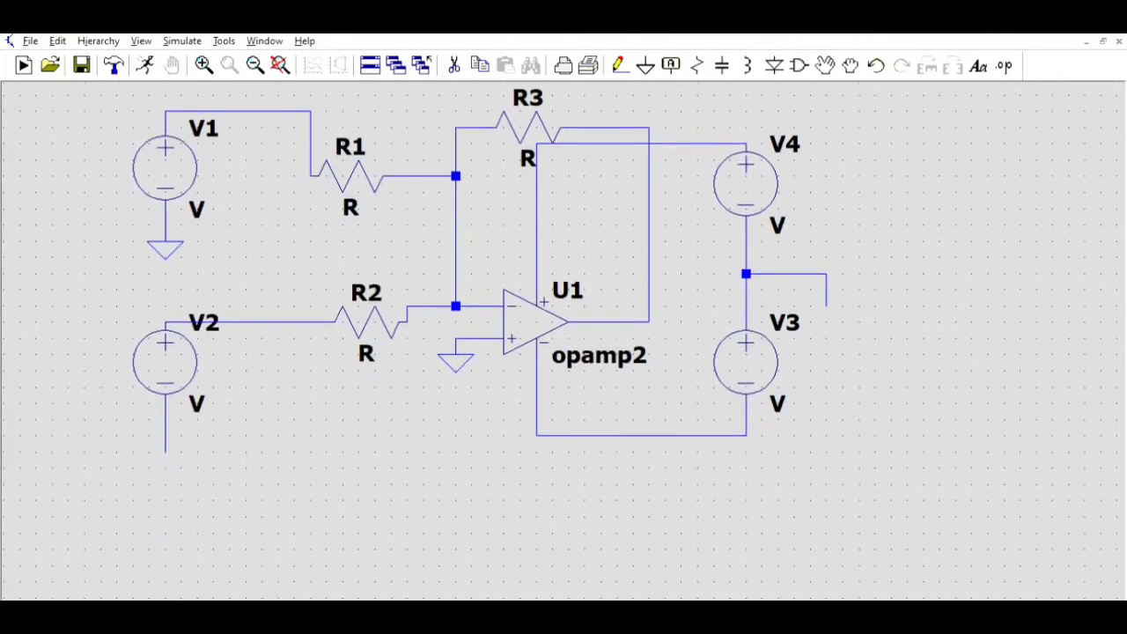
left_click(165, 452)
left_click(842, 307)
right_click(828, 123)
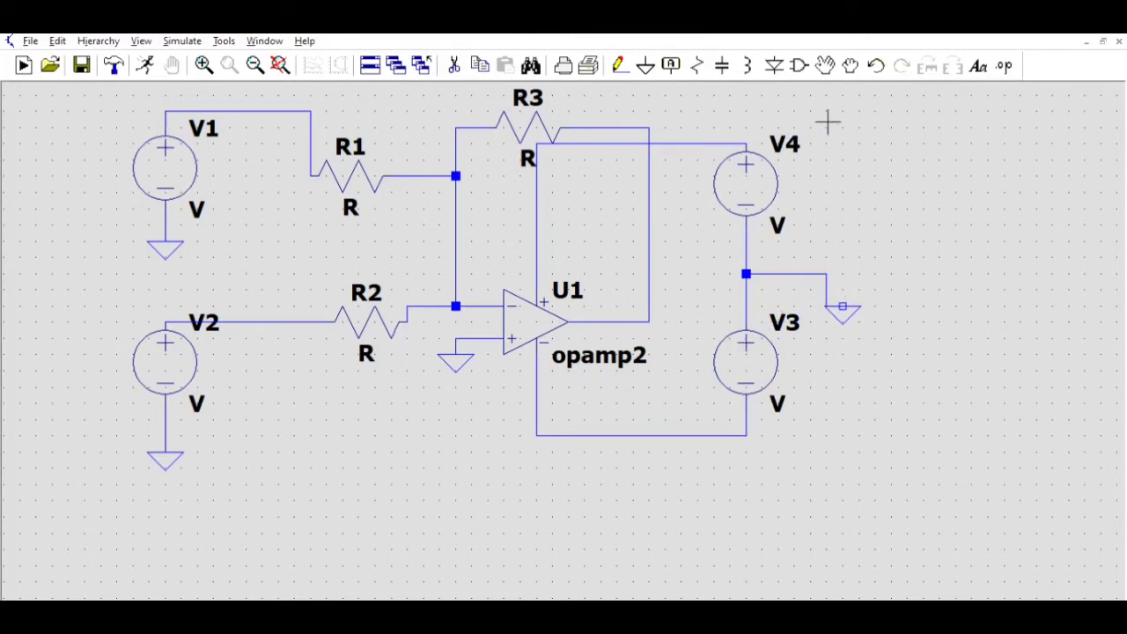
left_click(850, 65)
left_click_drag(863, 318, 838, 317)
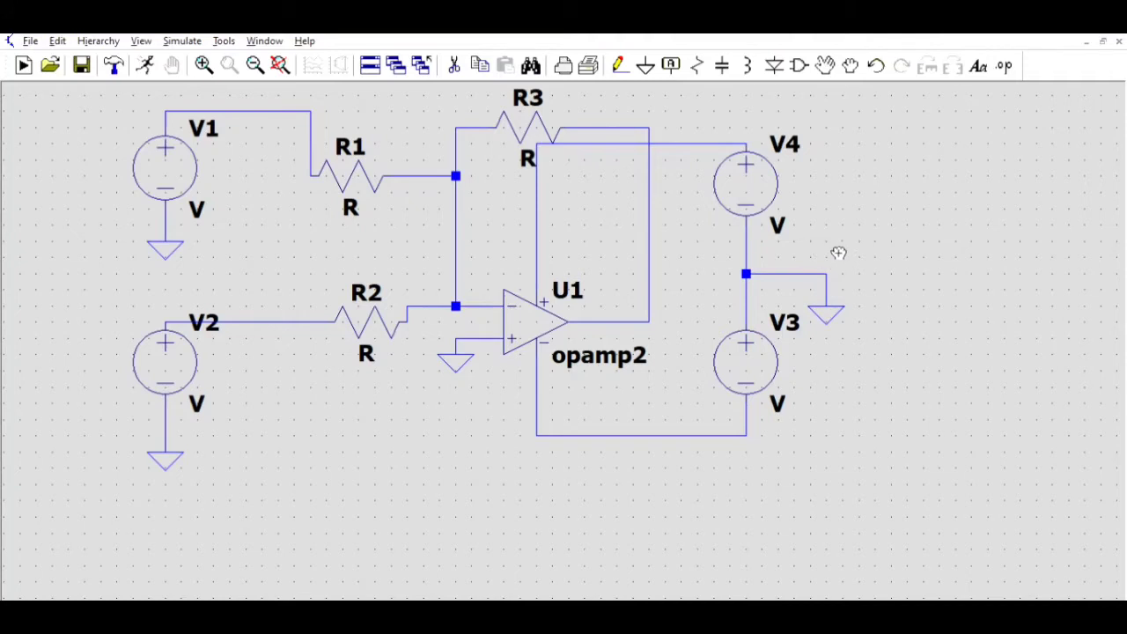
Step: Set sources V1 and V2 to sine waves with 0 offset, amplitude 1 and frequency 1k
key("Escape")
left_click_drag(836, 221, 853, 267)
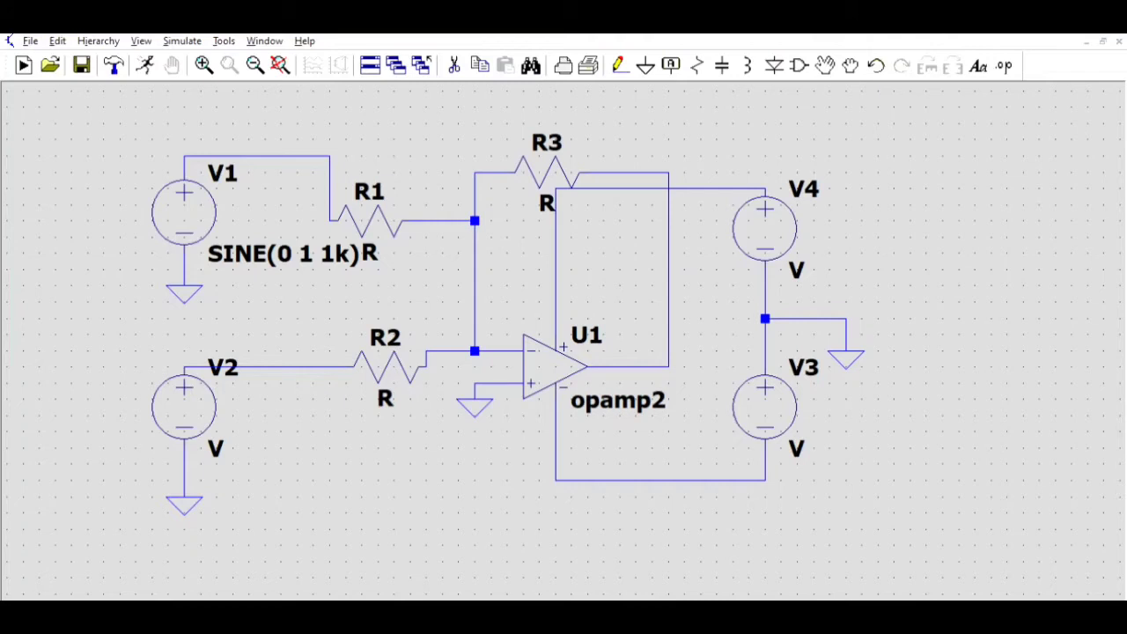
left_click(494, 339)
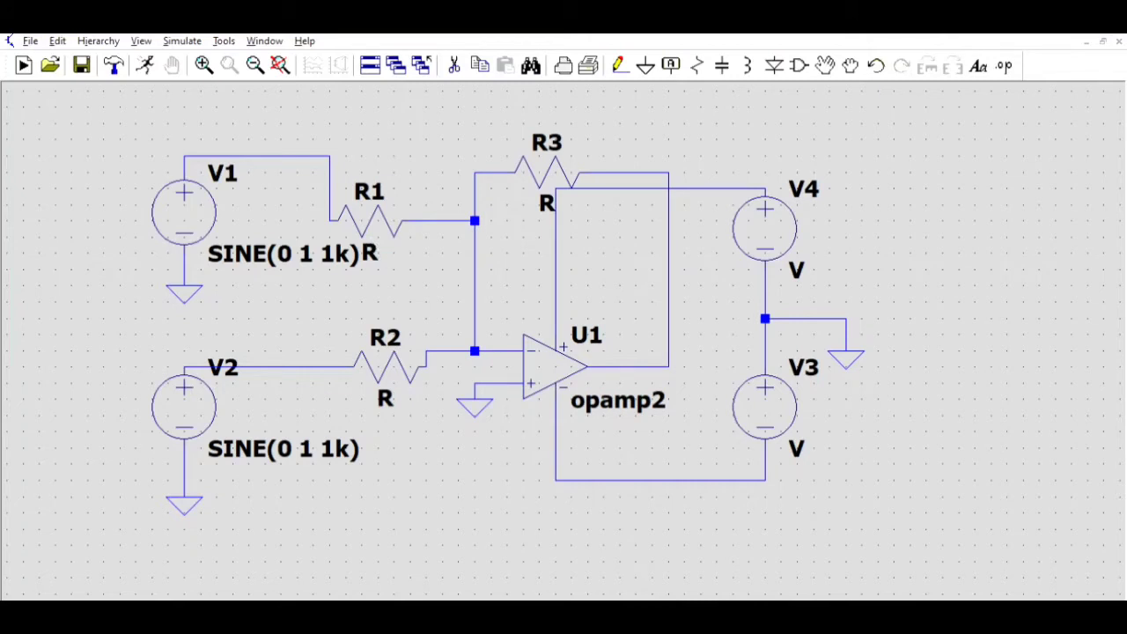
Step: Set resistors R1, R2 and R3 to 1k each
key("Return")
right_click(388, 393)
key("Return")
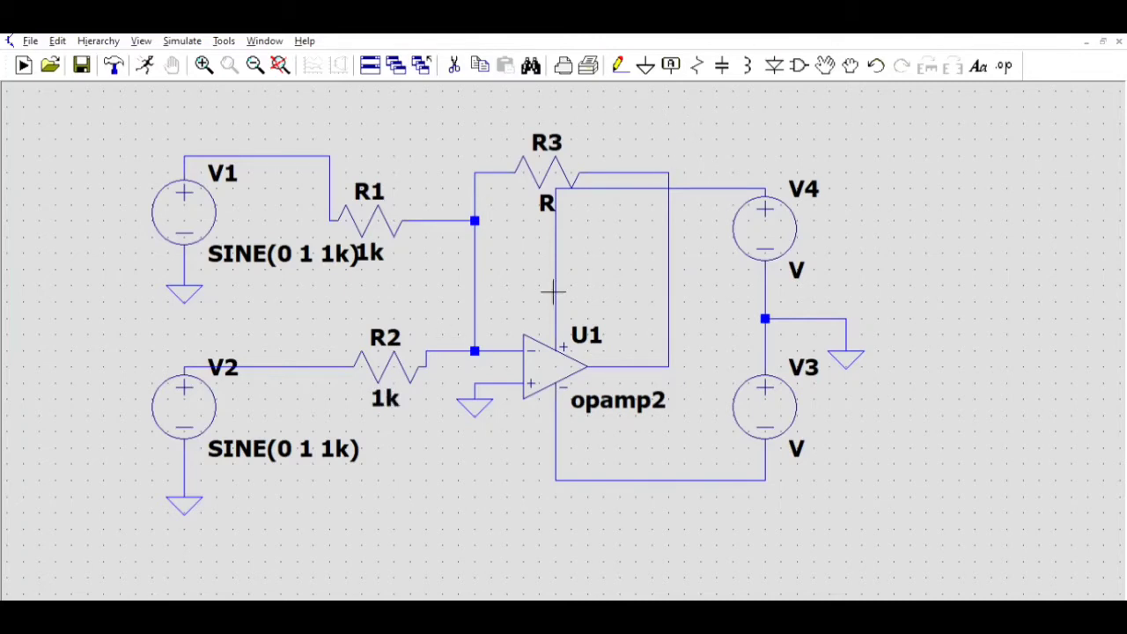
right_click(560, 204)
key("Return")
Step: Set the supply sources V4 and V3 to 15 V each
key("Return")
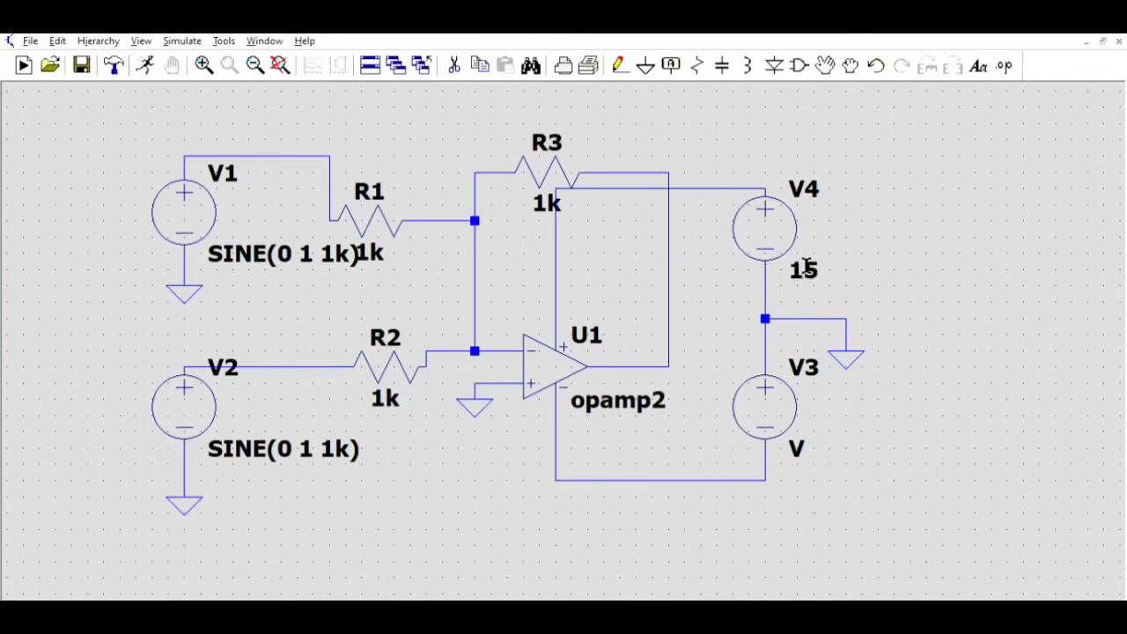
right_click(802, 444)
key("Return")
Step: Place the SPICE directive .include LM741.MOD below the op-amp U1
key("F3")
left_click(851, 165)
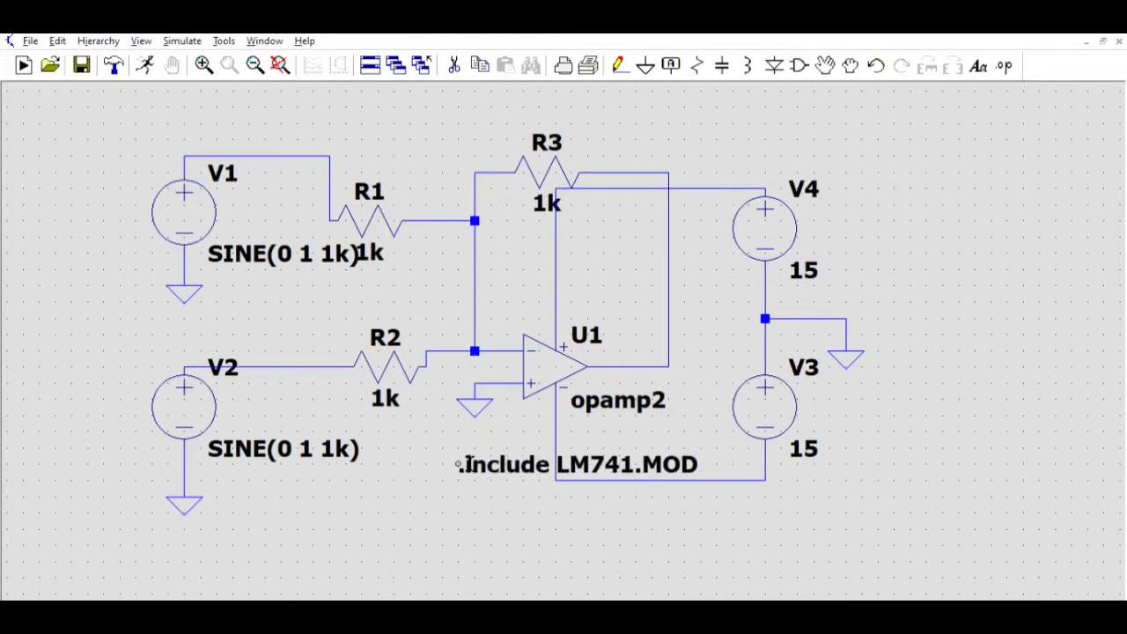
left_click(423, 497)
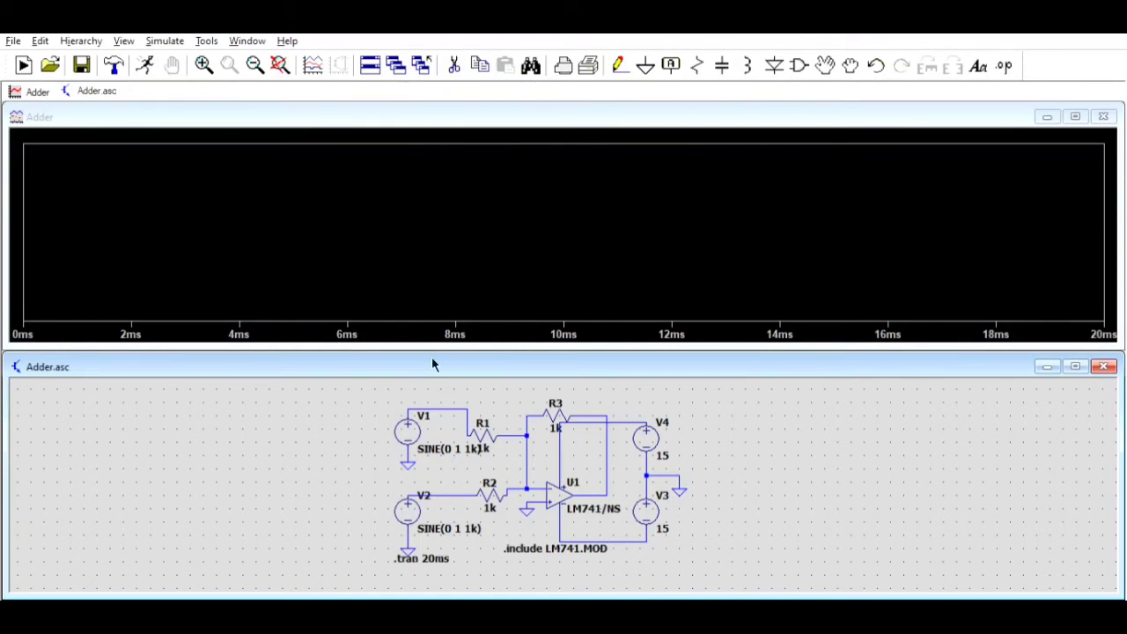
Step: Plot V1's output voltage, and add a plot pane above it showing only V2's output voltage
left_click(449, 408)
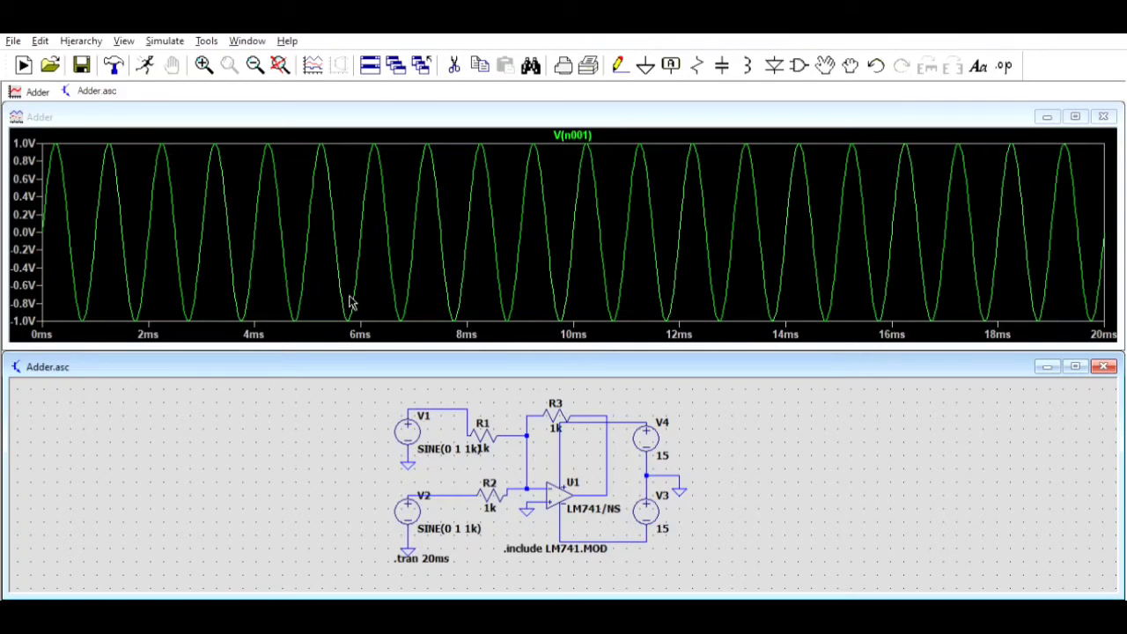
left_click(410, 288)
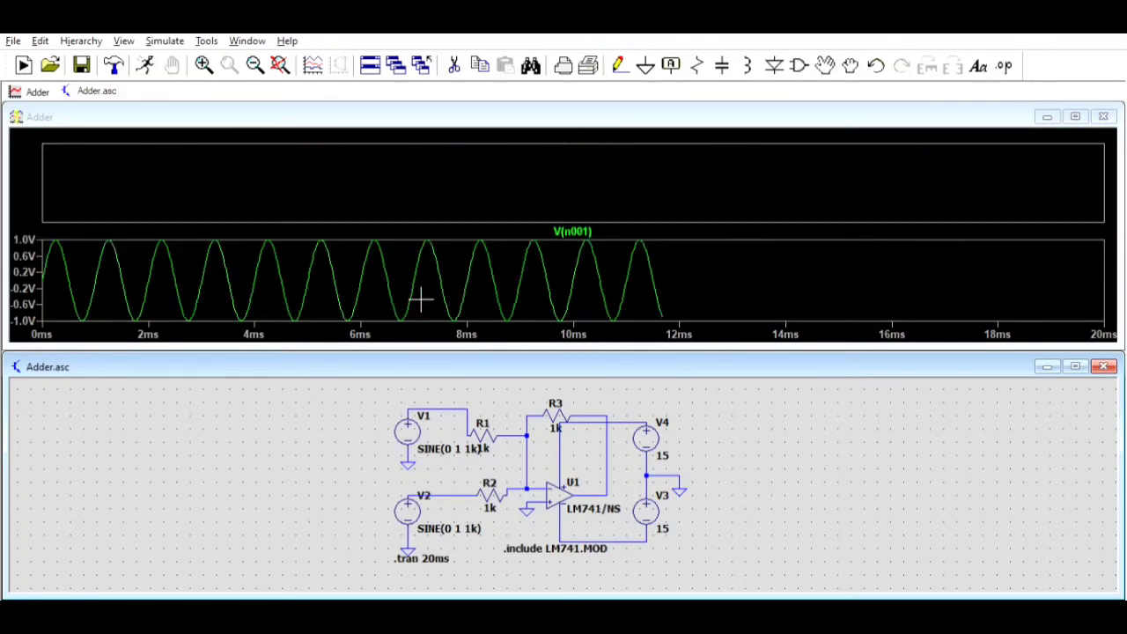
left_click(300, 176)
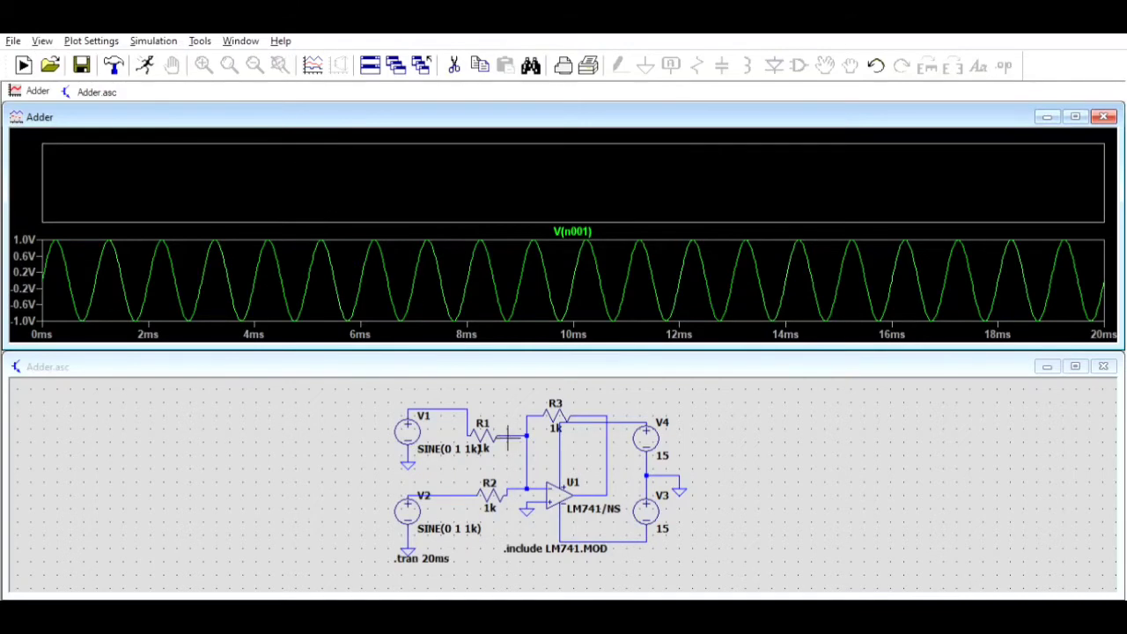
left_click(464, 493)
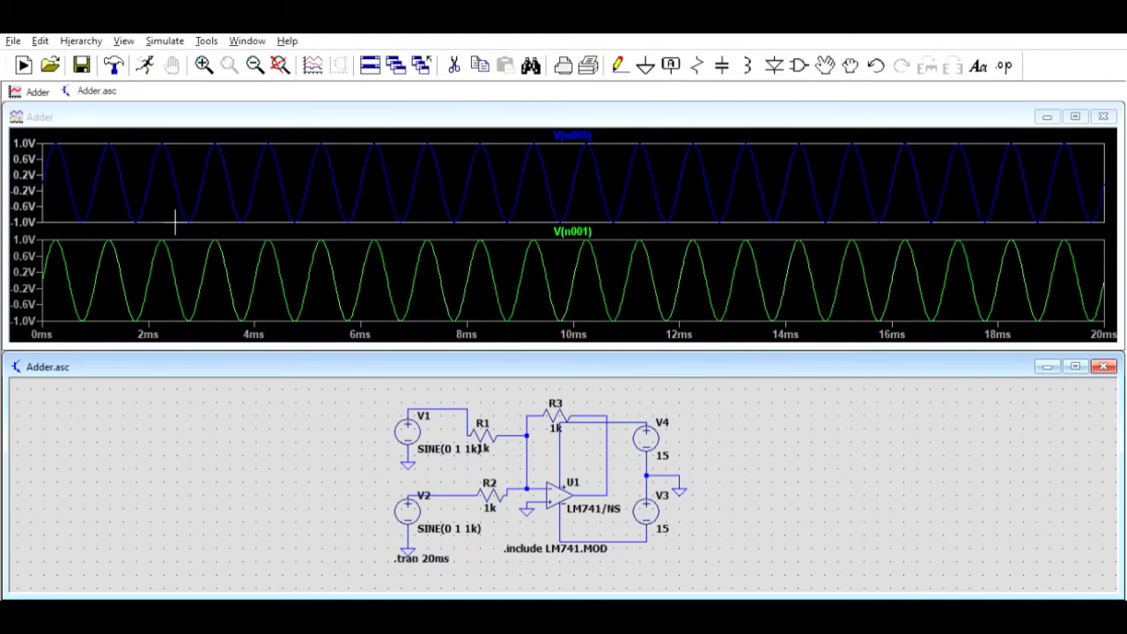
left_click(455, 411)
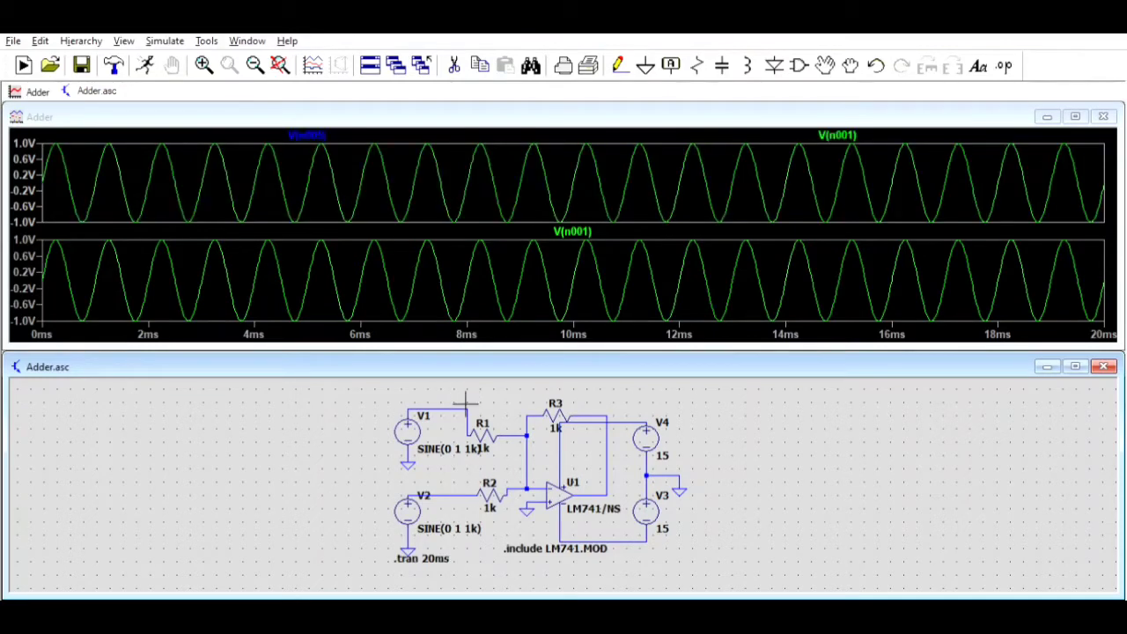
left_click(452, 489)
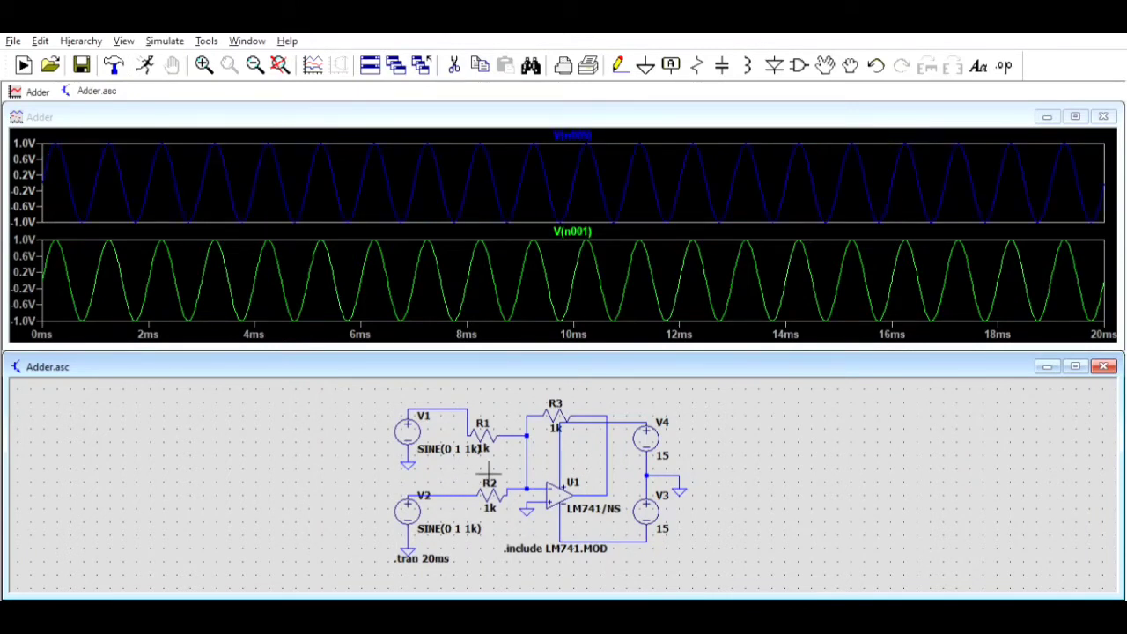
Step: Add a third plot pane above the others and plot U1's output voltage in it
right_click(249, 152)
left_click(290, 264)
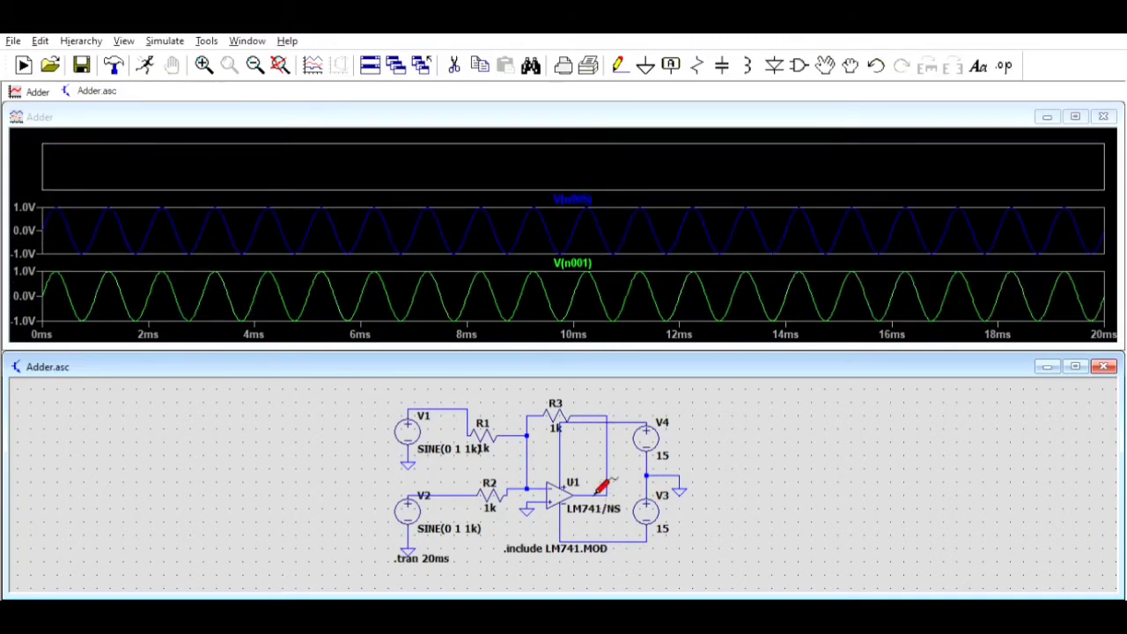
left_click(599, 489)
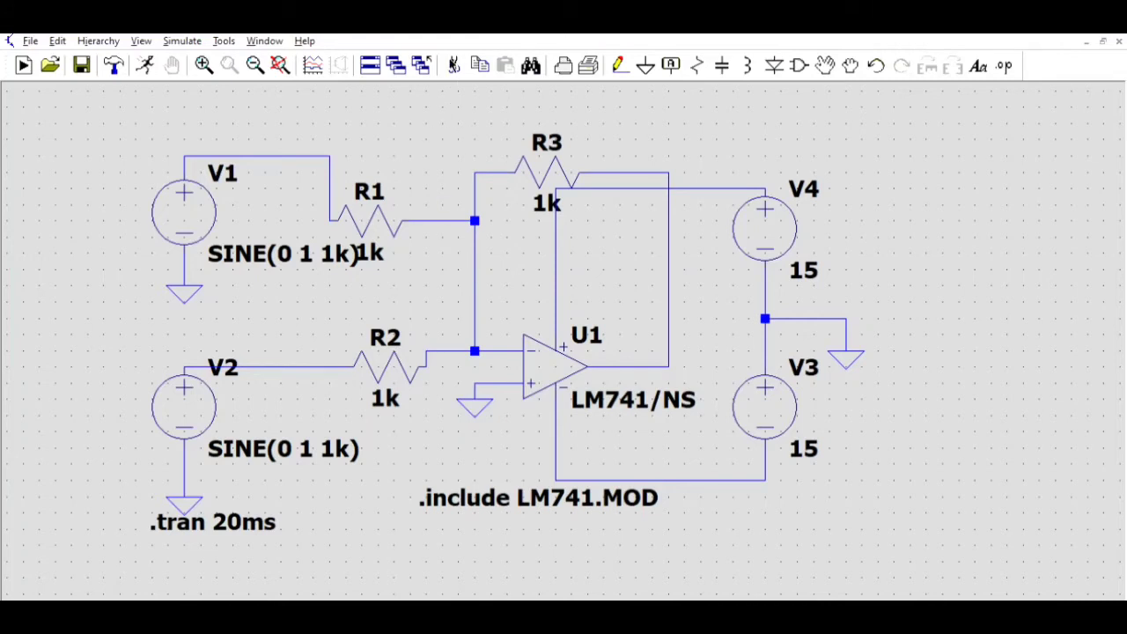
Step: Delete the vertical wire below the R1–R3 junction, the wires at both U1 inputs, the non-inverting input's ground and R2's leftover stub
left_click(454, 65)
left_click(476, 270)
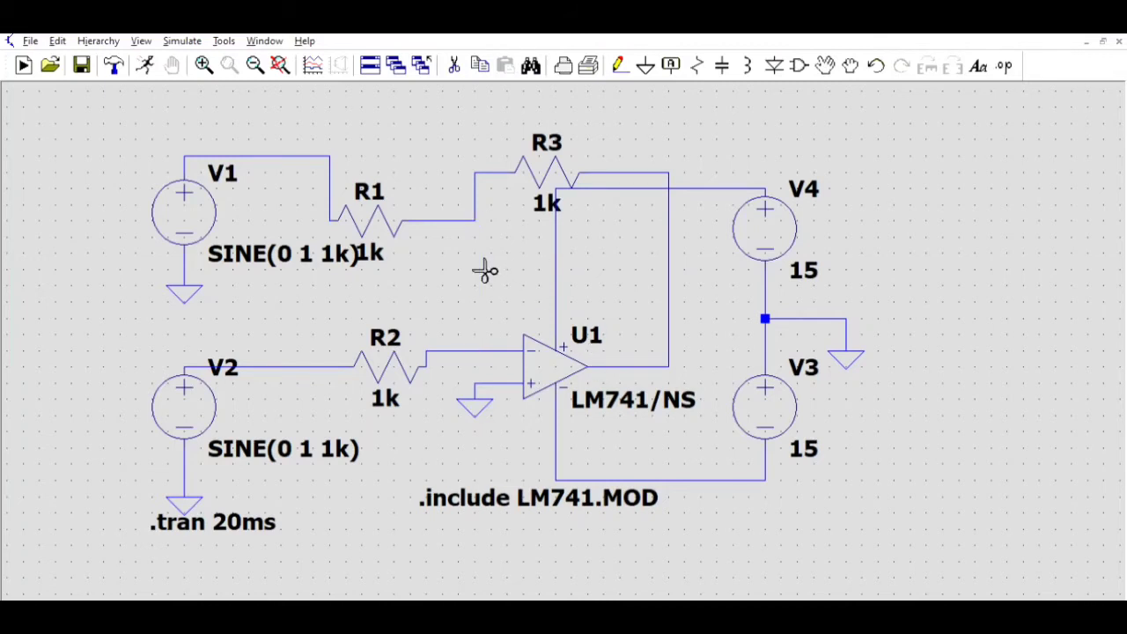
left_click(503, 354)
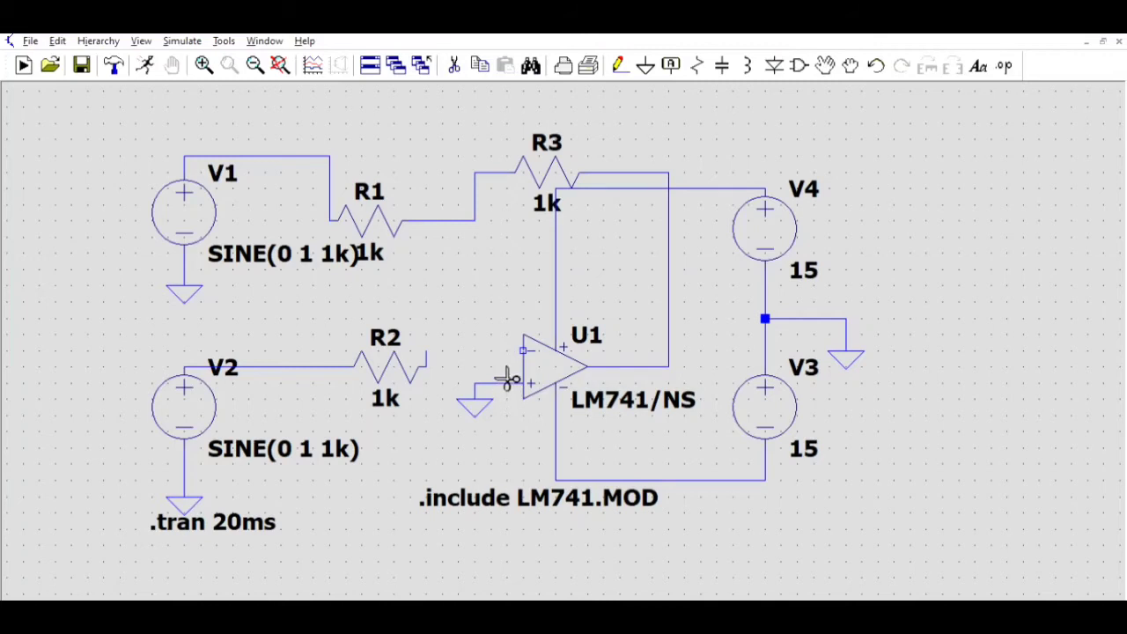
left_click(508, 381)
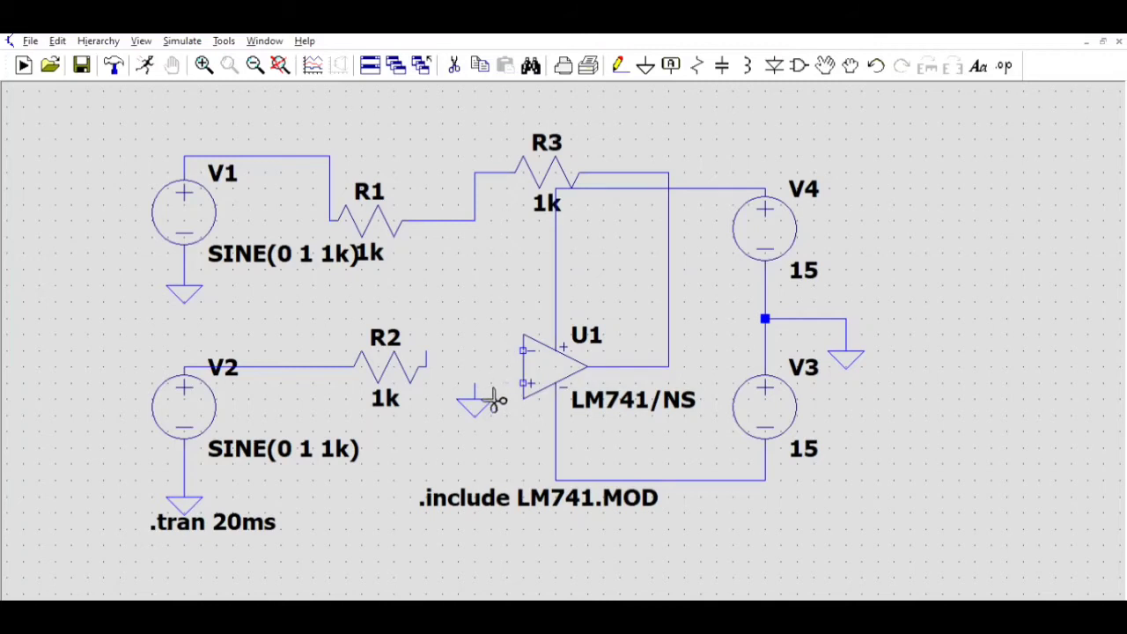
left_click(492, 402)
left_click(487, 389)
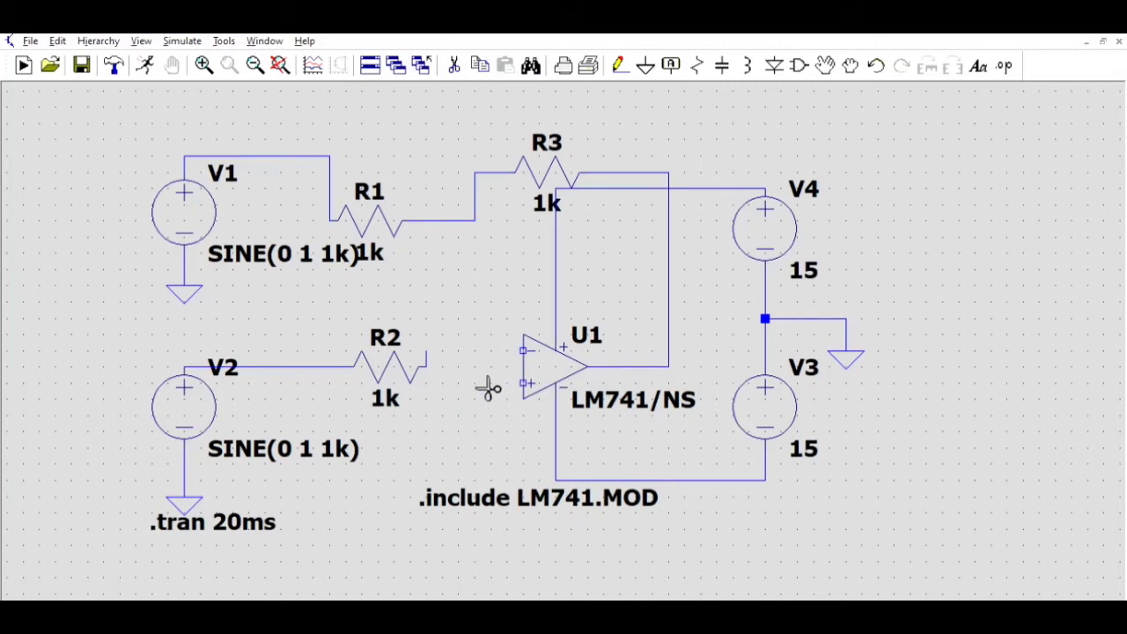
left_click(436, 356)
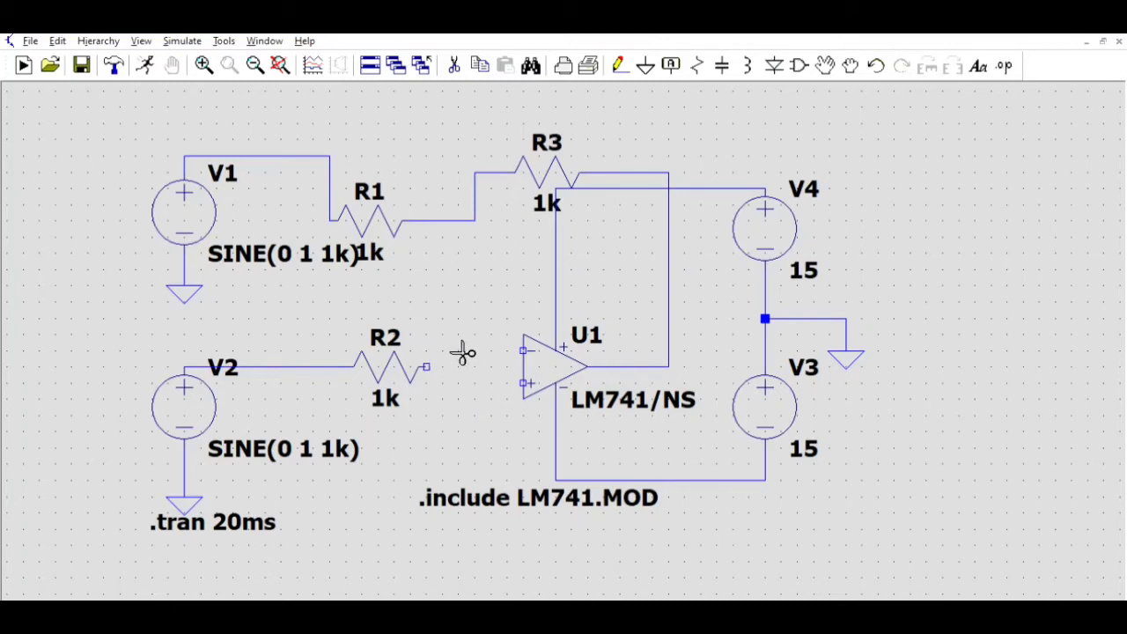
key("Escape")
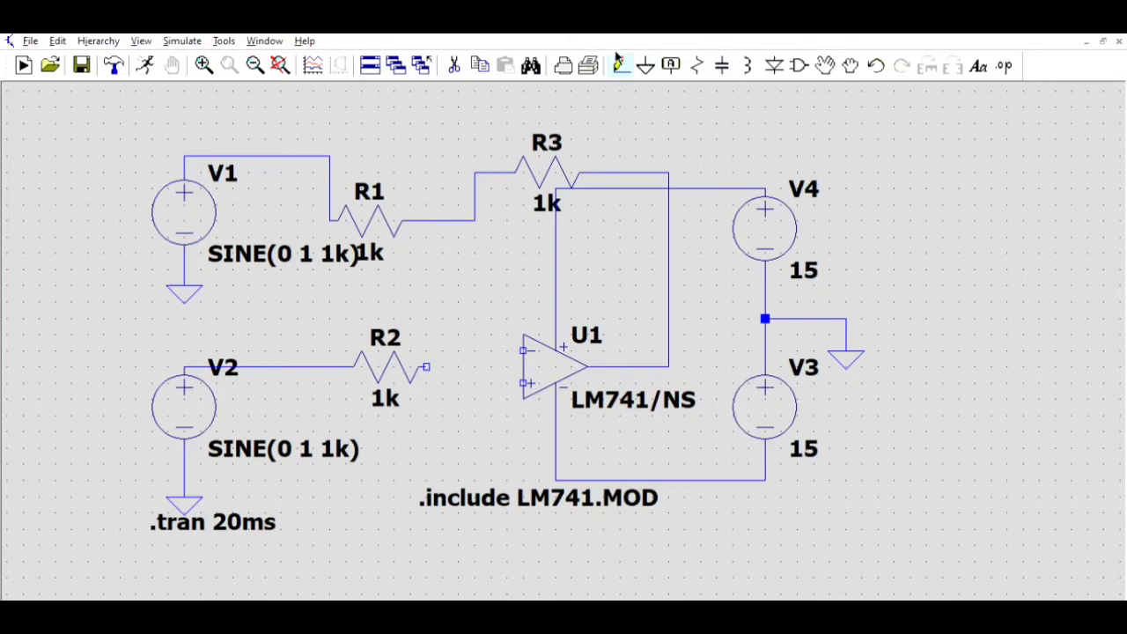
Step: Wire R2 to U1's non-inverting input and the R1–R3 junction down and right to U1's inverting input
left_click(618, 64)
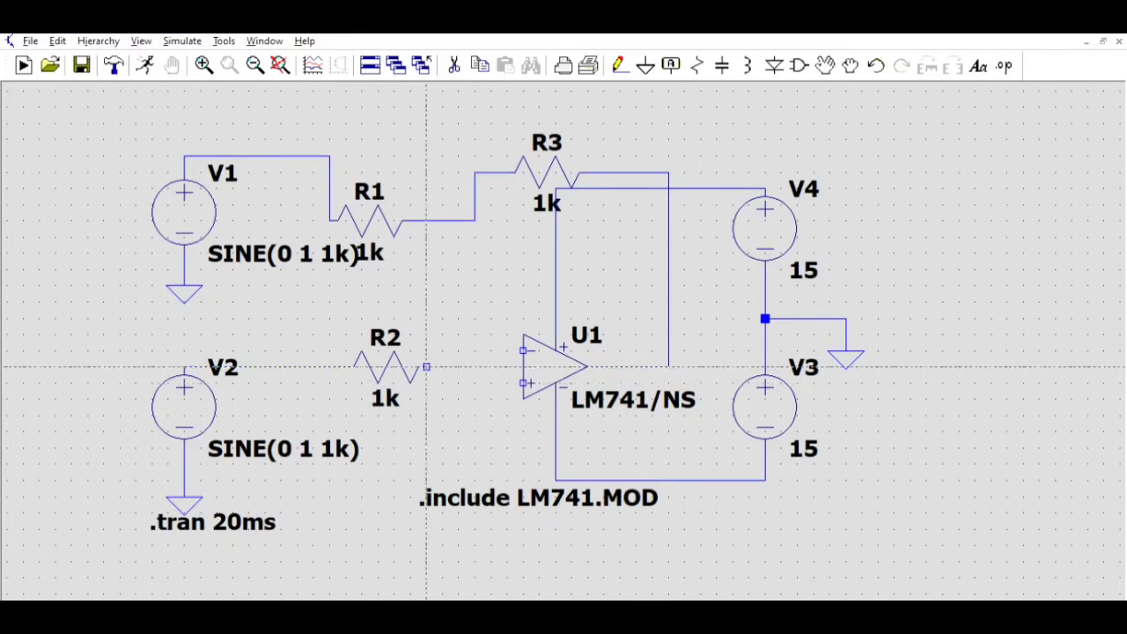
left_click(427, 366)
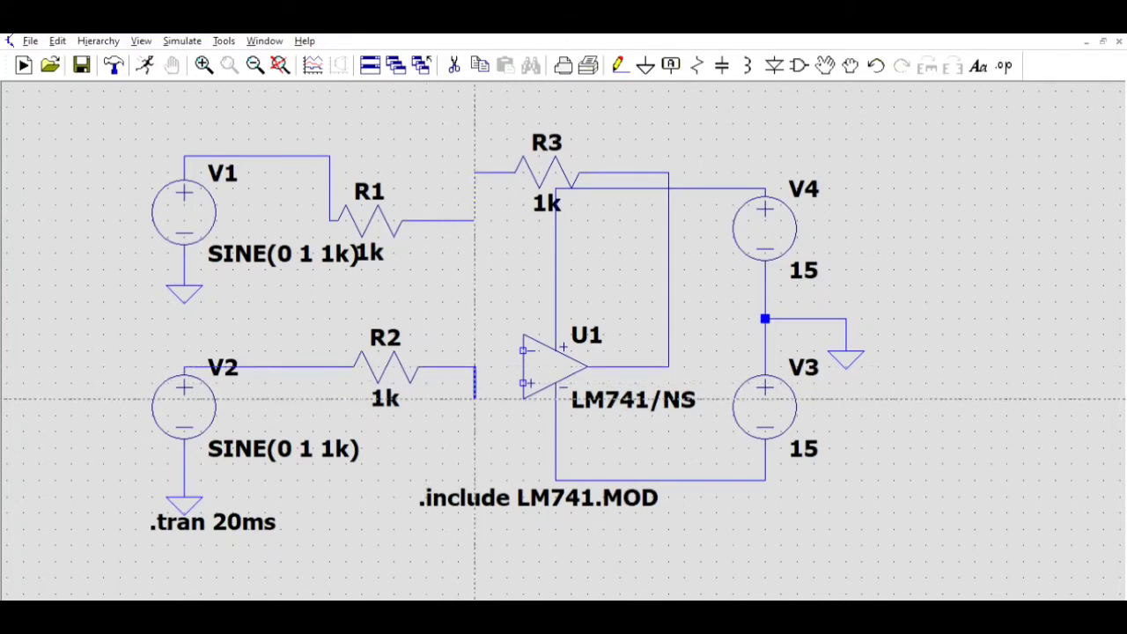
left_click(525, 383)
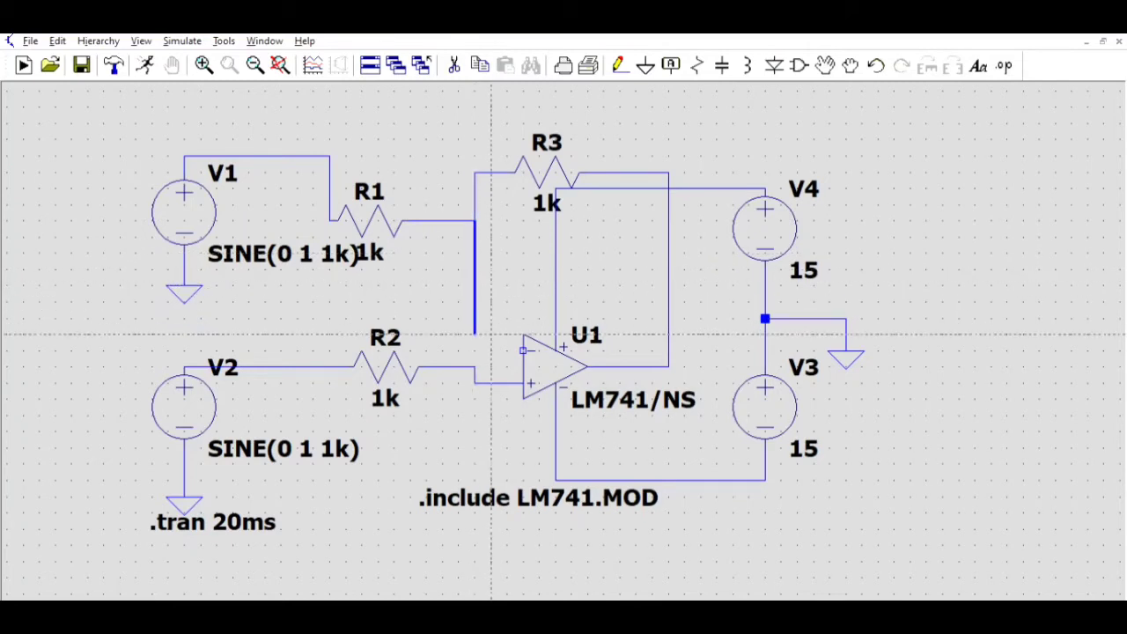
left_click(475, 351)
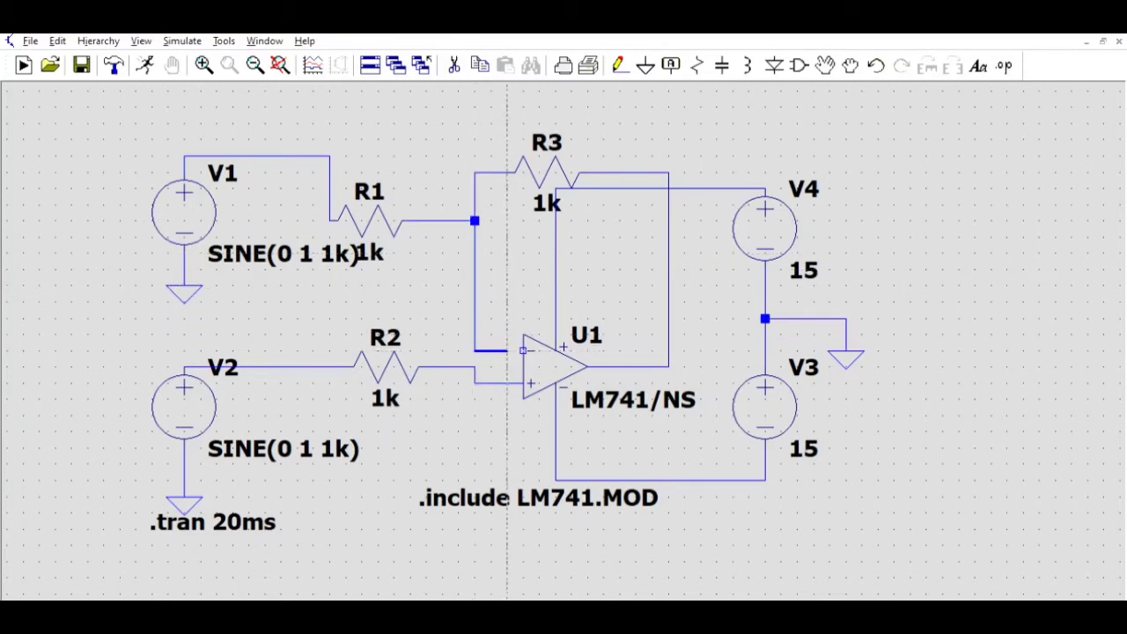
left_click(523, 350)
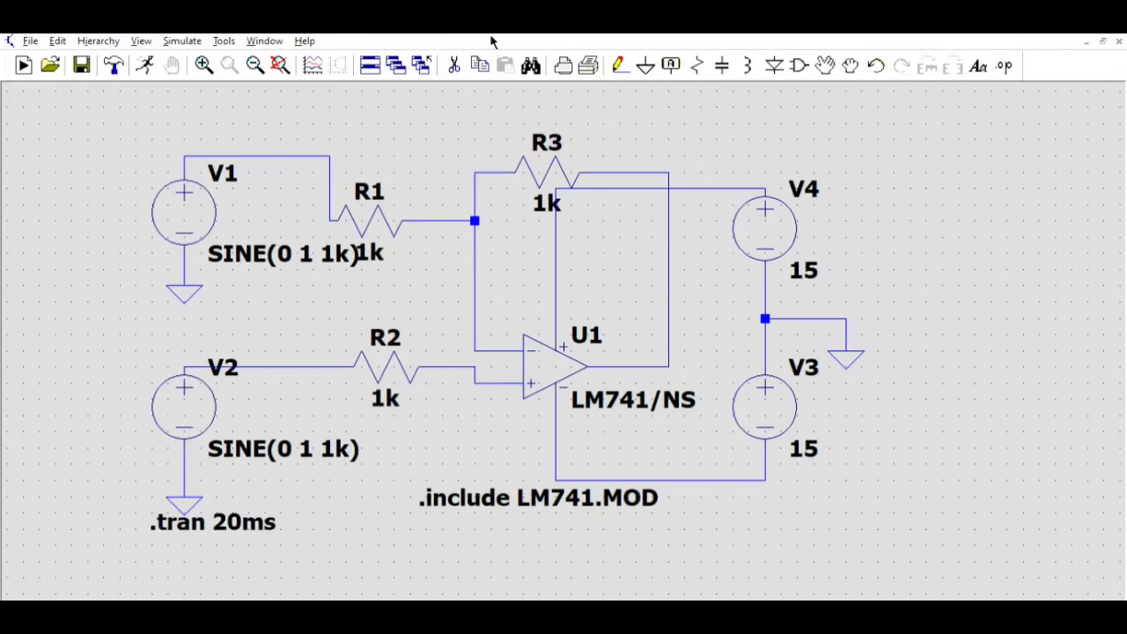
Step: Delete the bent wire after R2 and move V2, its ground and R2 down level with U1's non-inverting input
left_click(453, 54)
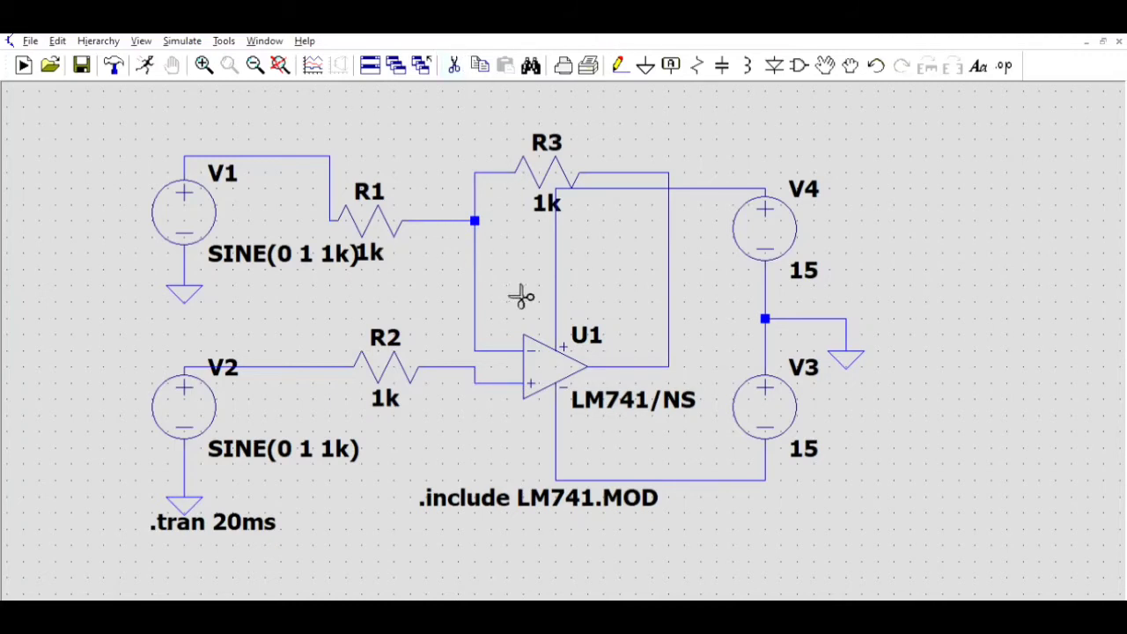
left_click(475, 367)
left_click(851, 65)
left_click_drag(88, 322, 440, 535)
key("Escape")
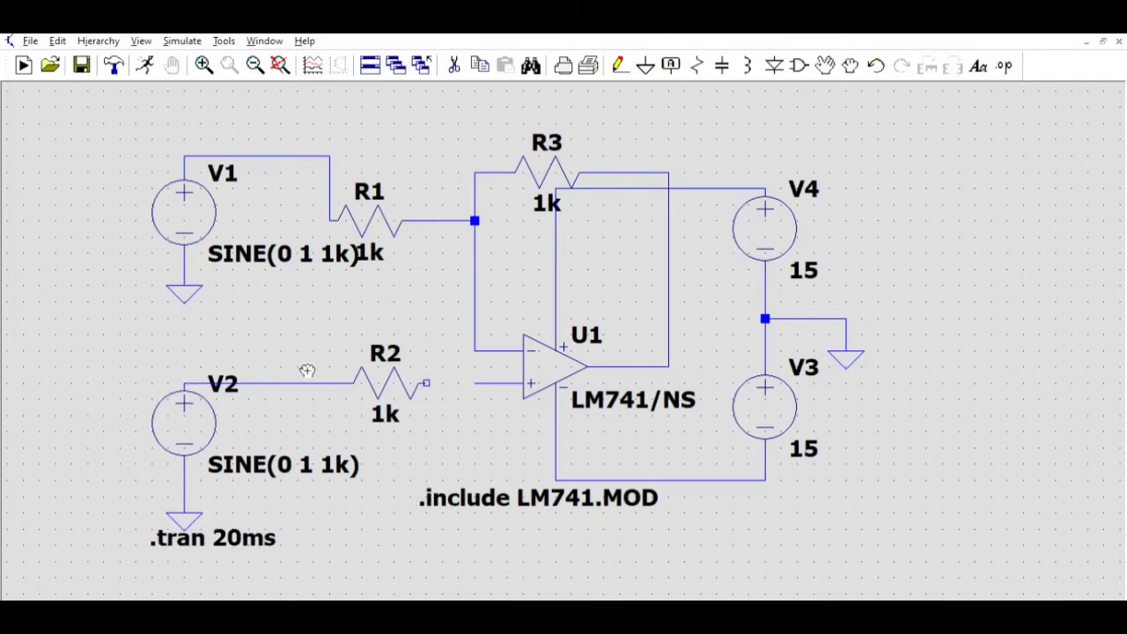
Step: Draw a straight wire from R2 to U1's non-inverting input
left_click(616, 65)
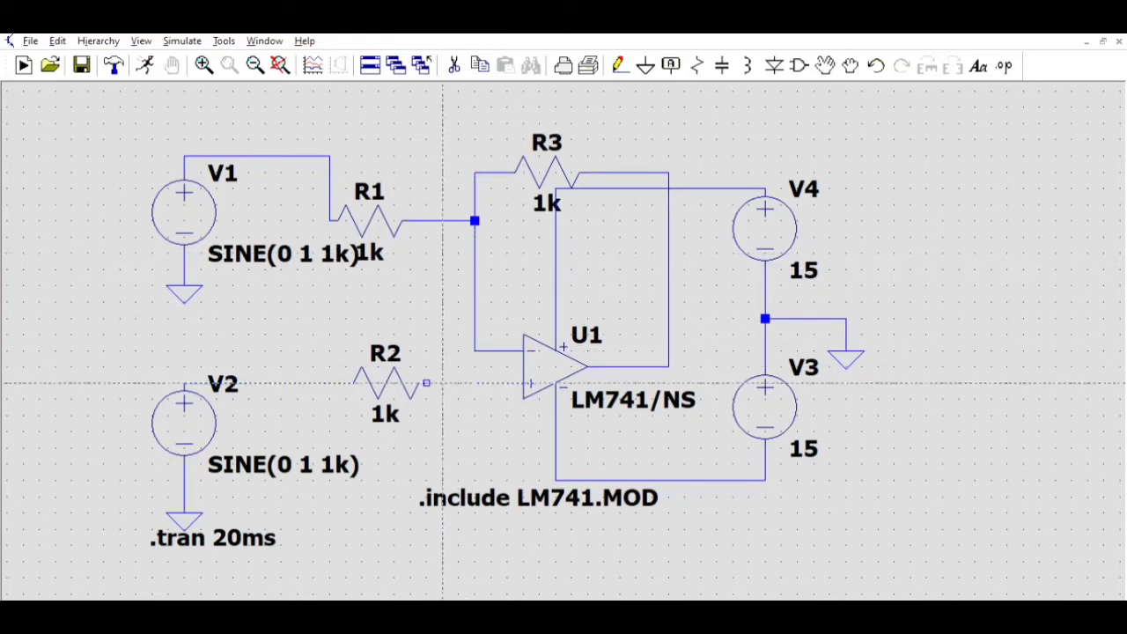
left_click(426, 383)
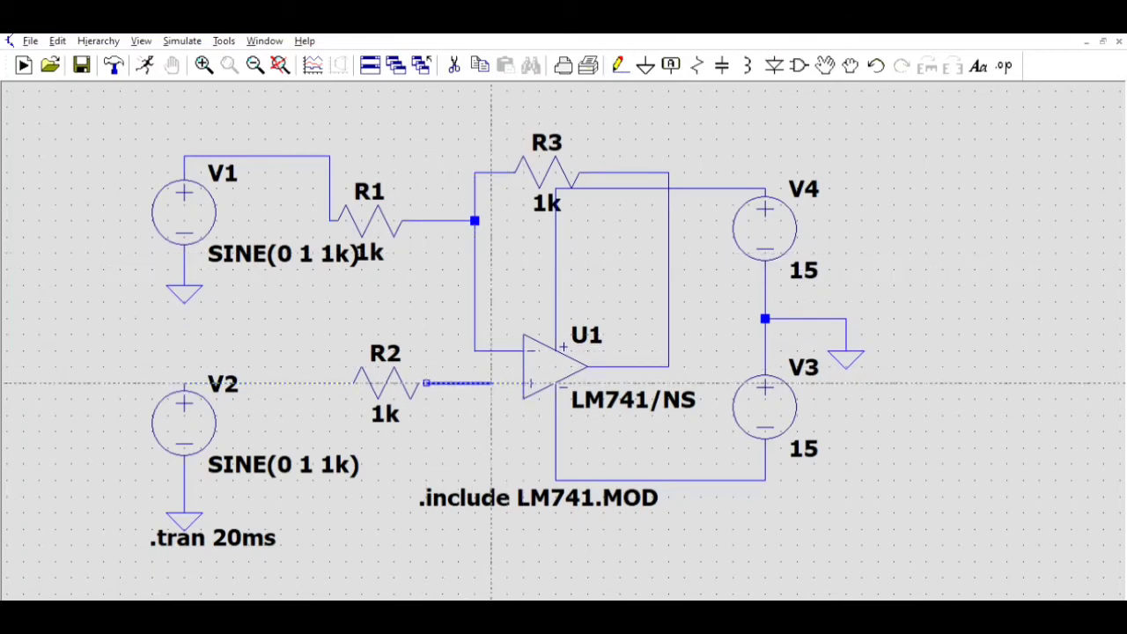
left_click(526, 383)
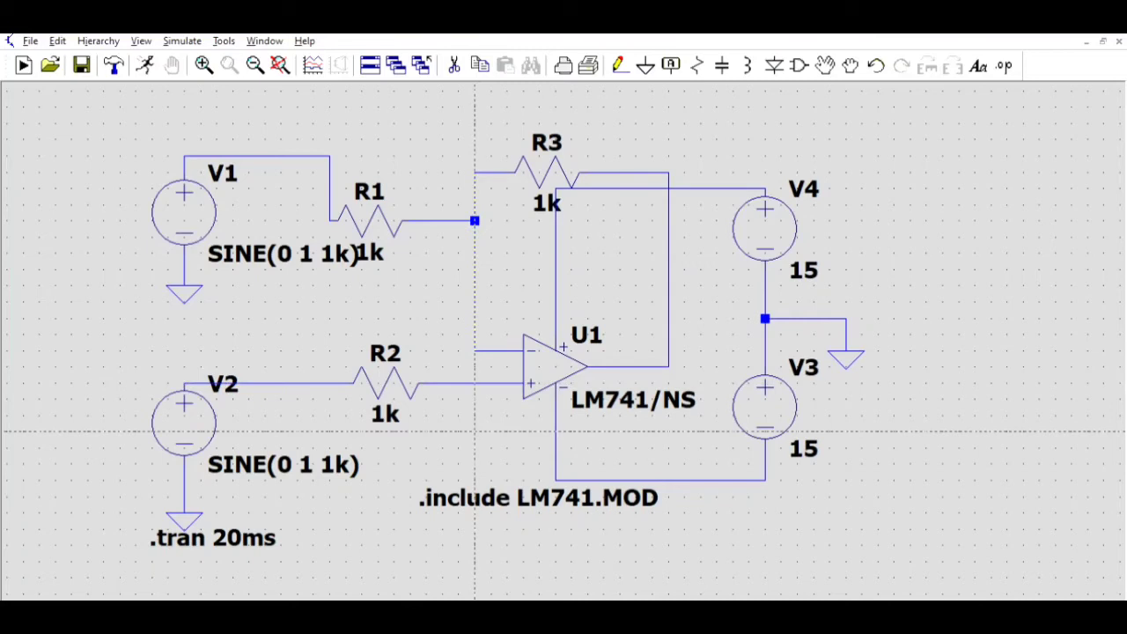
key("Escape")
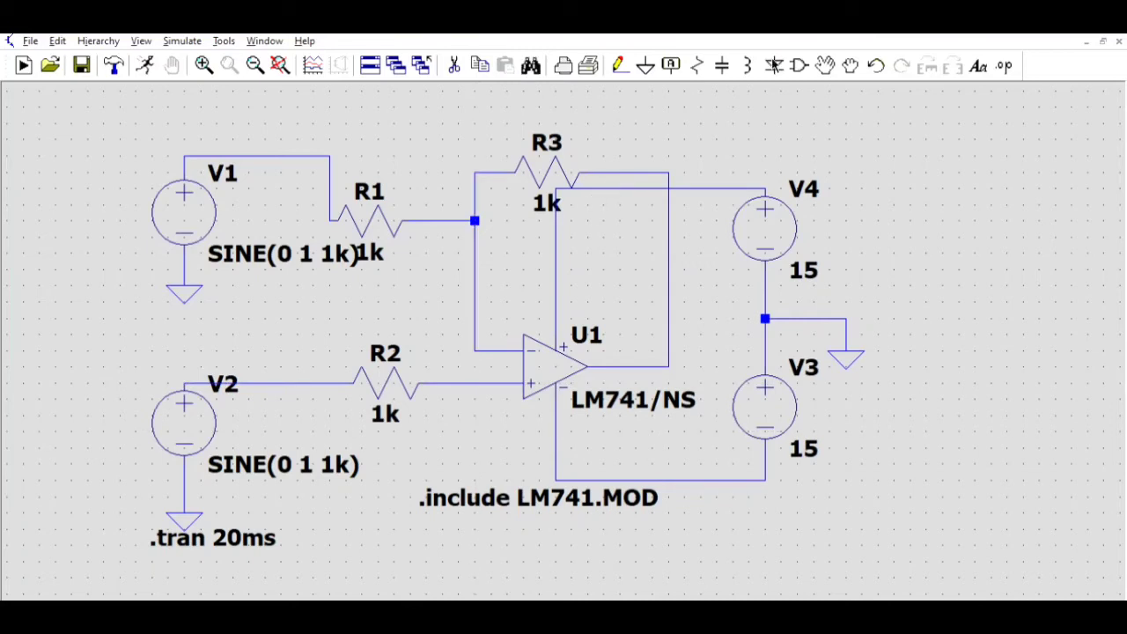
Step: Place a vertical resistor hanging from the wire between R2 and U1's non-inverting input
left_click(697, 66)
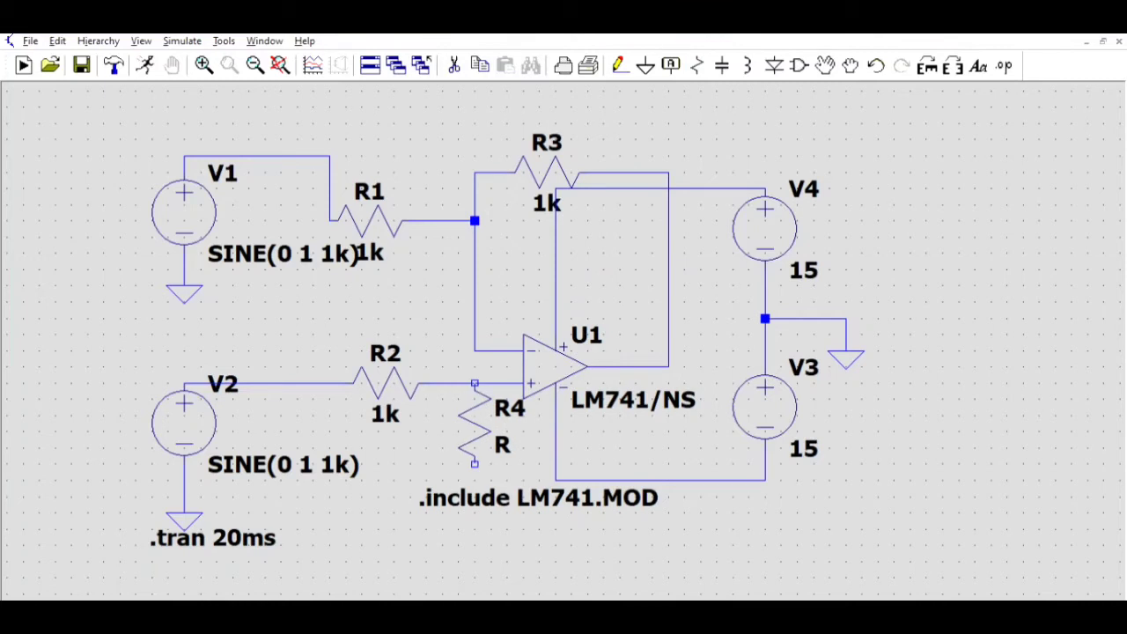
left_click(475, 384)
key("Escape")
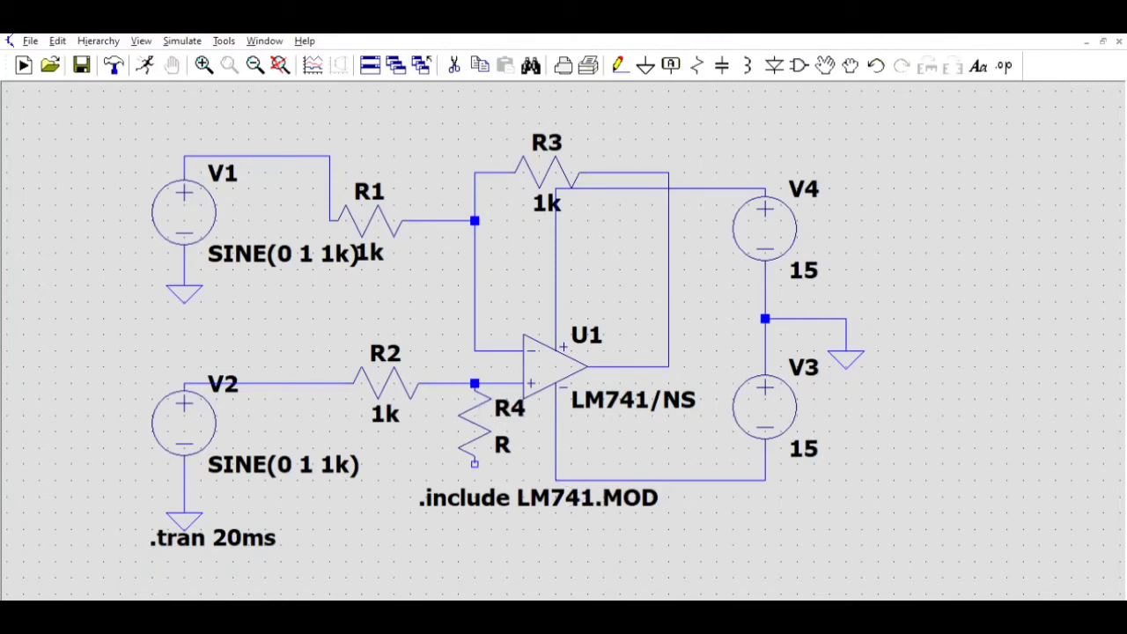
Step: Move the .include LM741.MOD directive right, so it starts below U1's negative supply wire and clears R4
left_click(850, 65)
left_click(560, 495)
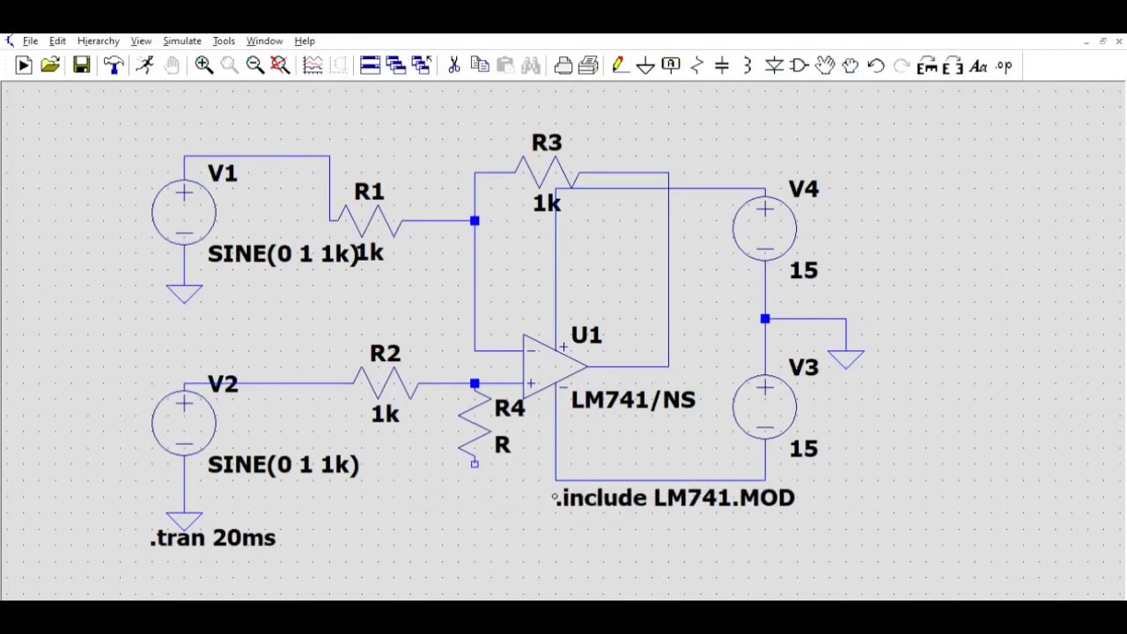
left_click(555, 498)
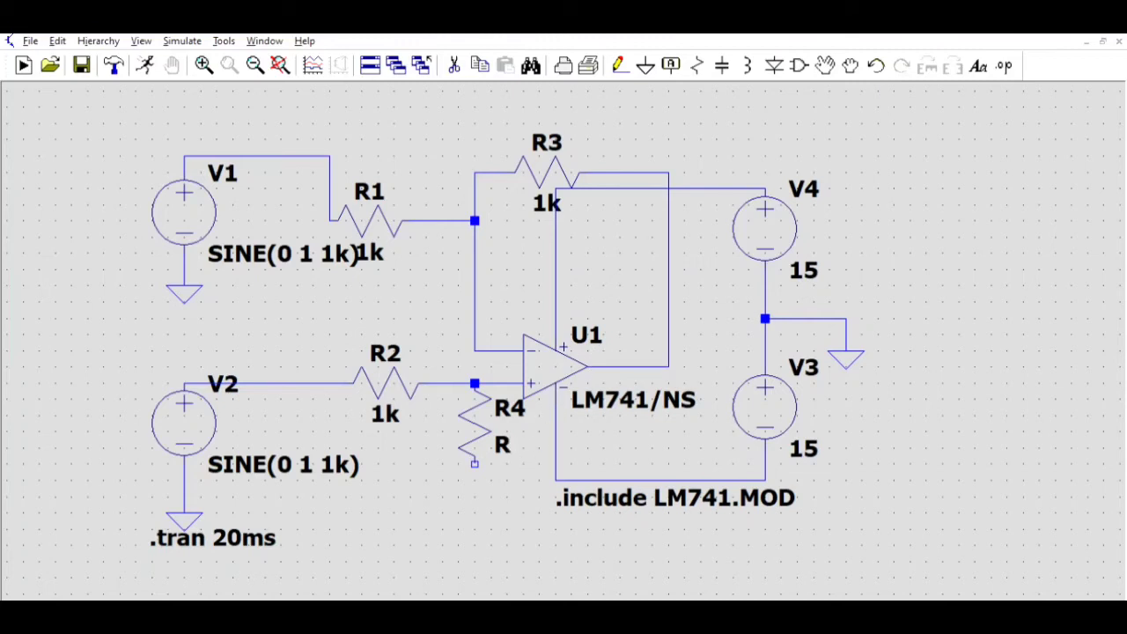
Step: Set R4 to 1k and connect its lower end to ground with a short vertical wire
type("1k")
key("Return")
left_click(620, 64)
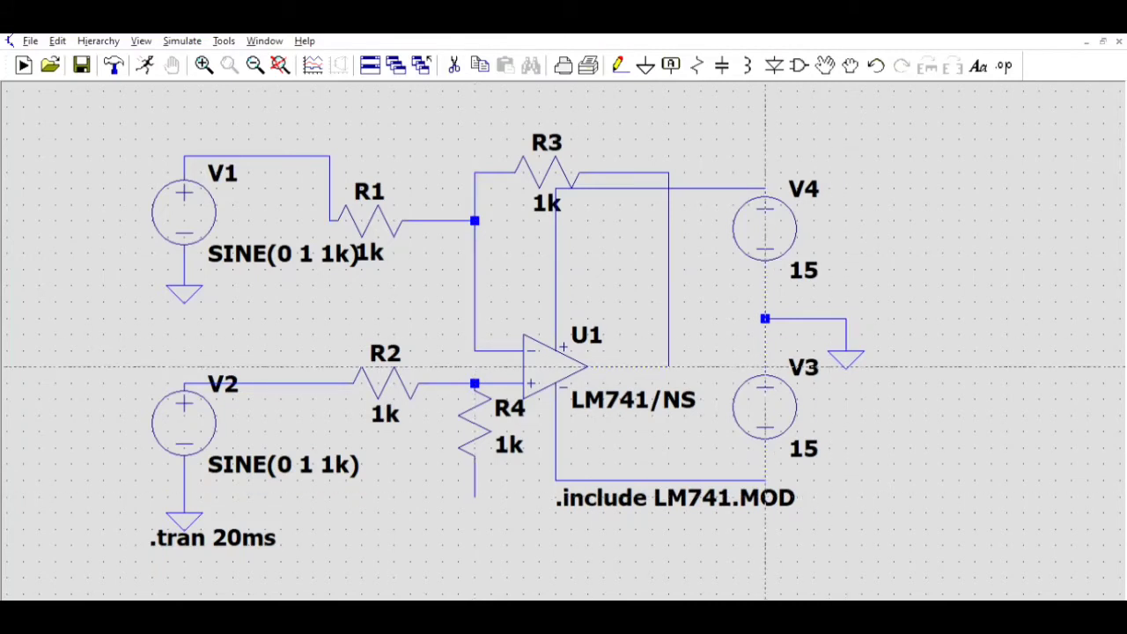
left_click(644, 65)
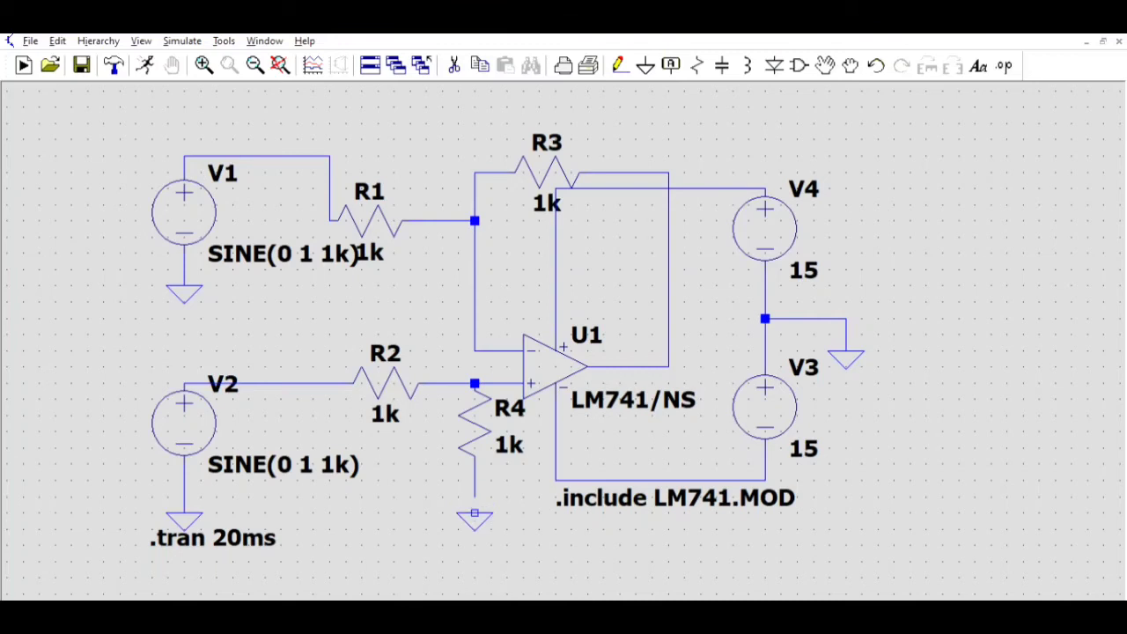
left_click(474, 491)
key("Escape")
Step: Delete the duplicate ground symbol overlapping the one beneath R4
left_click(454, 66)
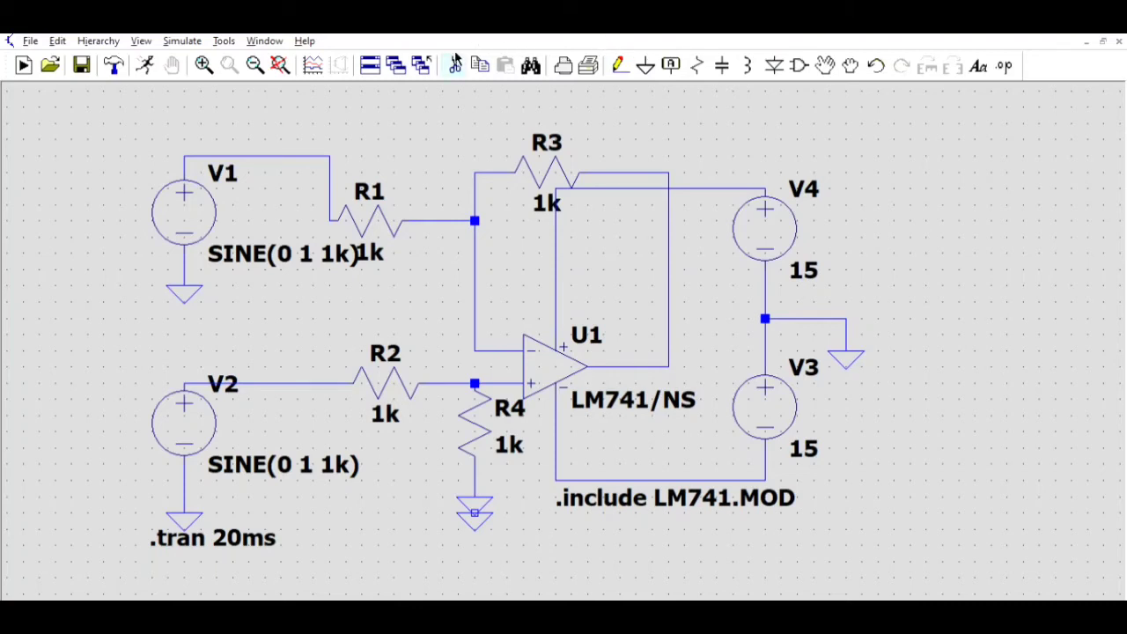
left_click(488, 526)
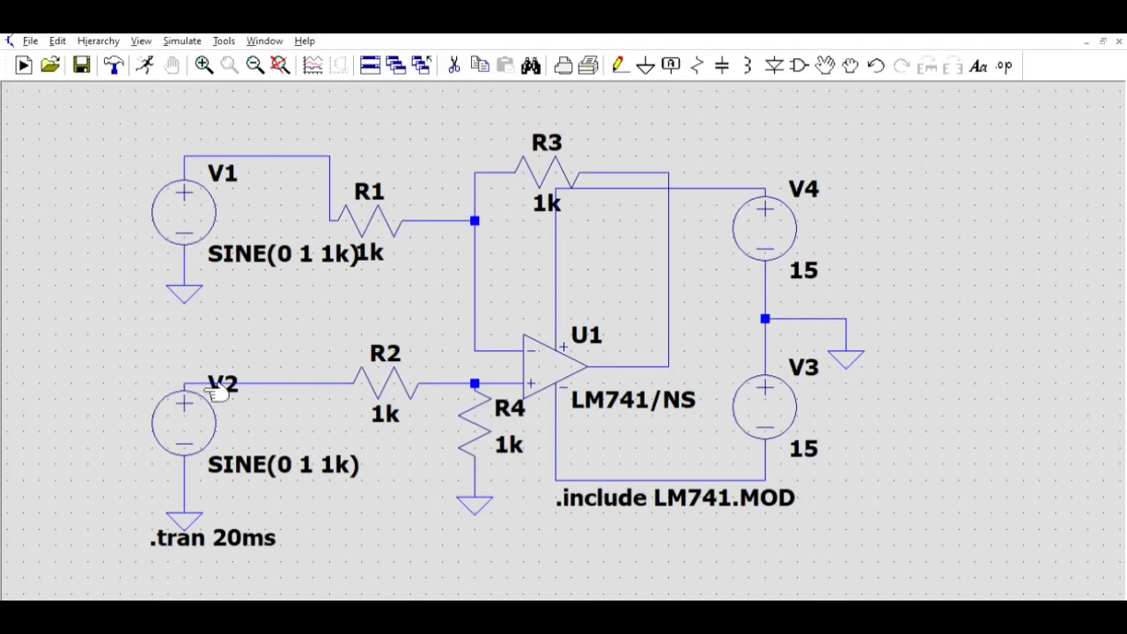
key("Escape")
key("F7")
Step: Run the 20 ms transient simulation and plot the voltage at V1's positive terminal
left_click(147, 65)
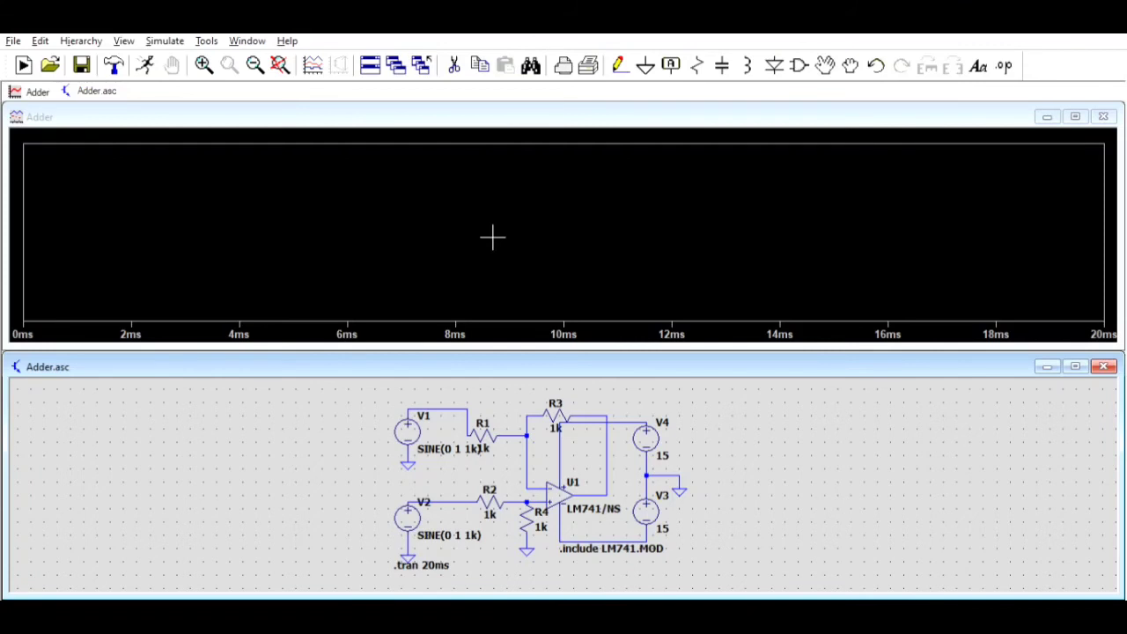
left_click(445, 408)
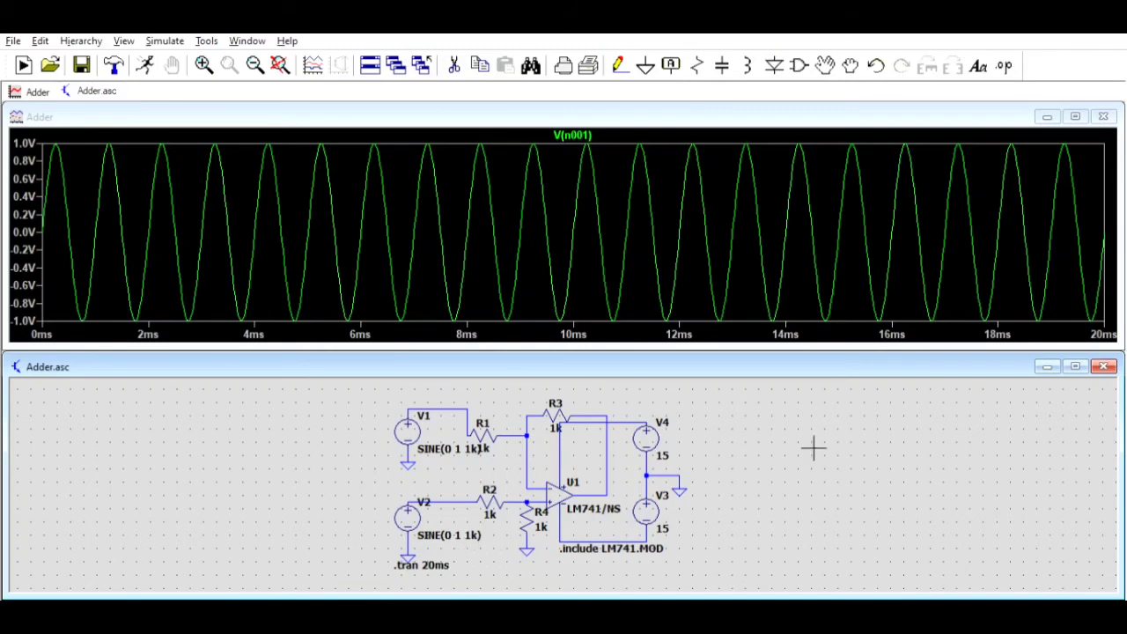
Step: Set the sine amplitude of source V2 to 3 V
right_click(474, 532)
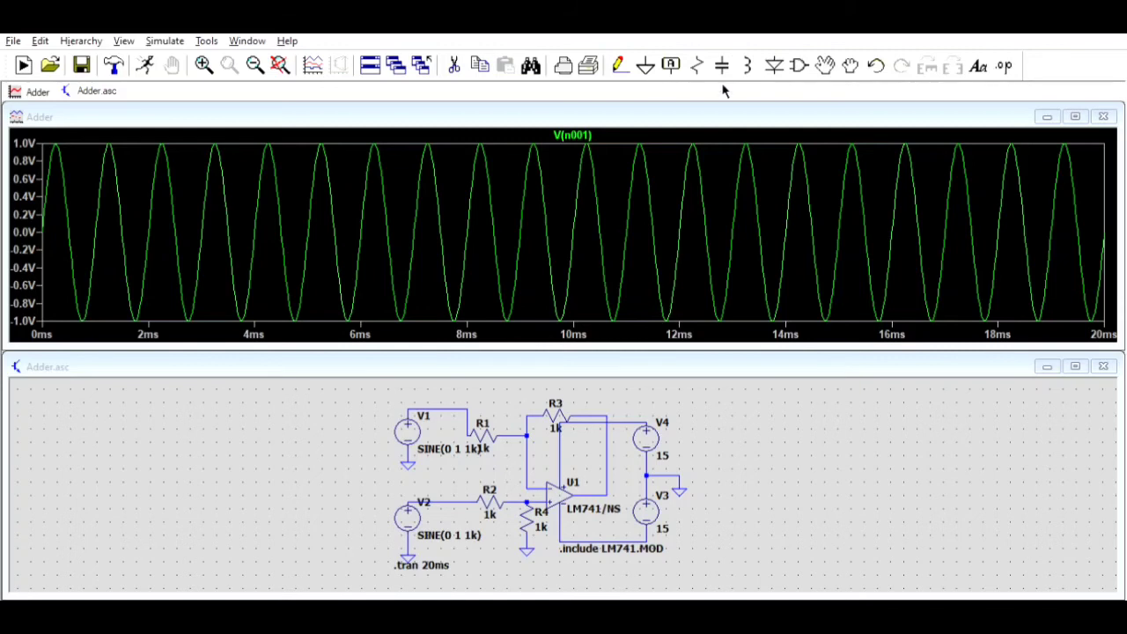
left_click(602, 196)
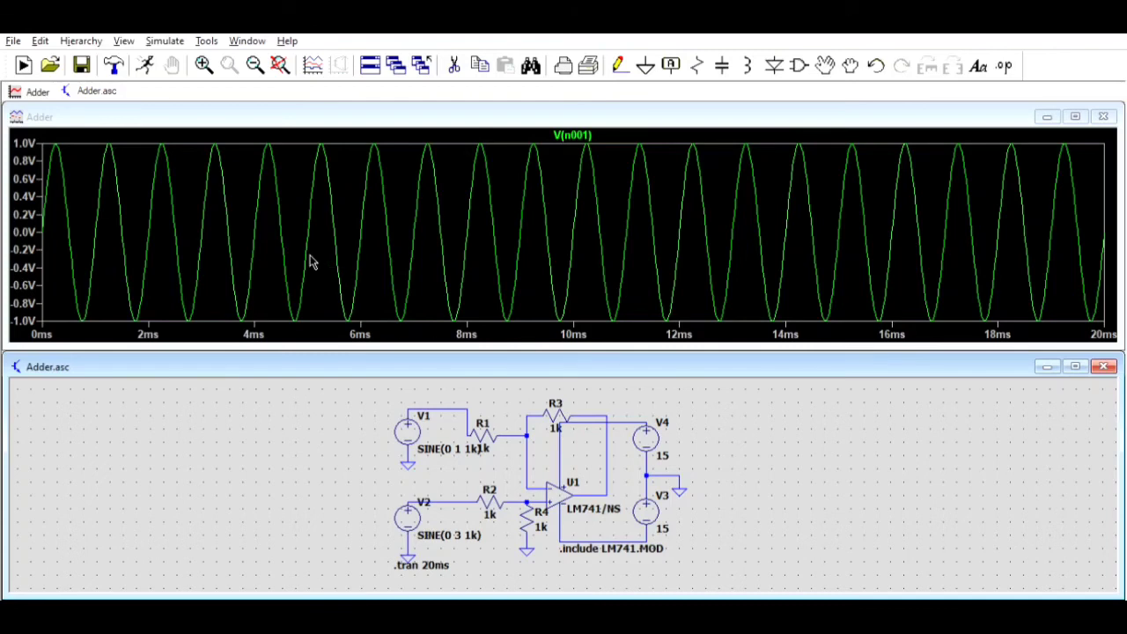
Step: Plot V2's source voltage in an added pane, and close the waveform window to return to the maximized schematic
left_click(354, 354)
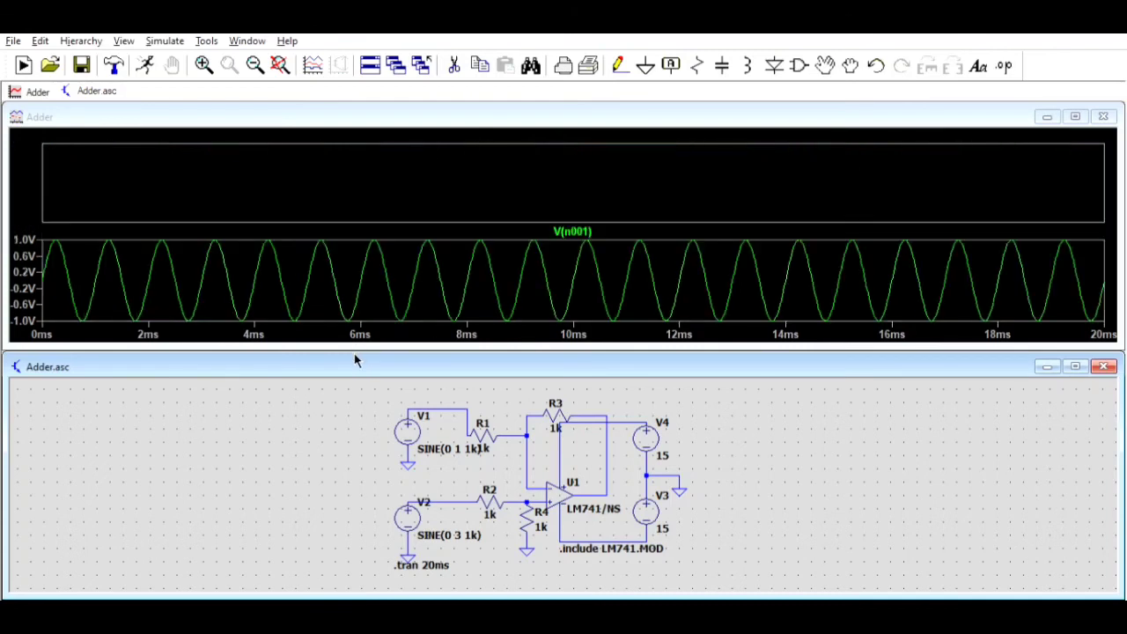
left_click(456, 500)
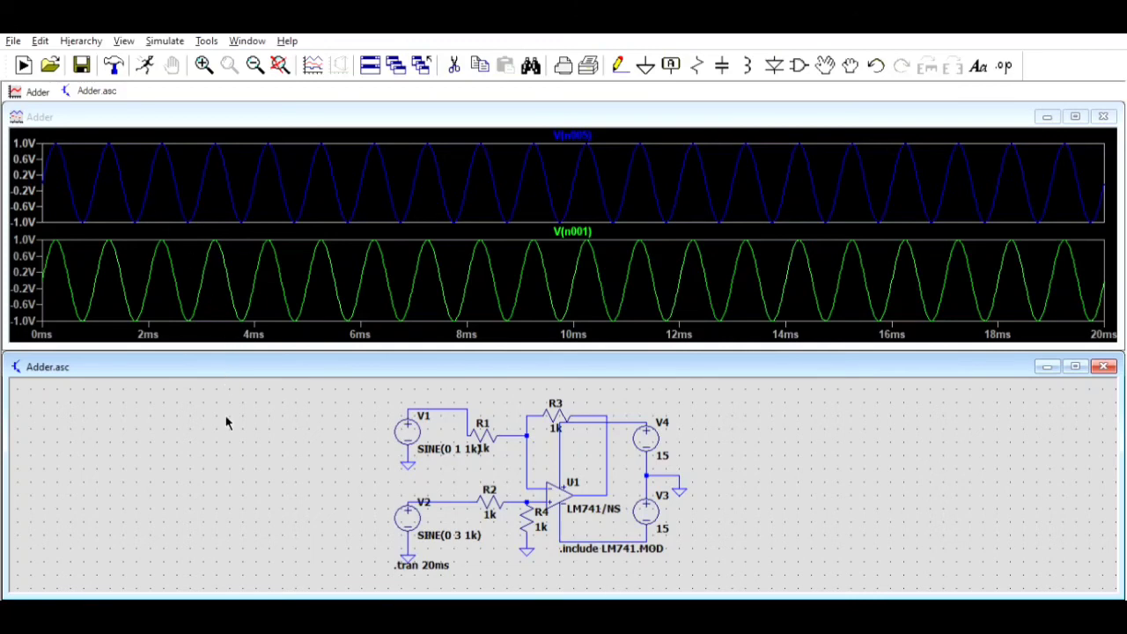
left_click(1104, 115)
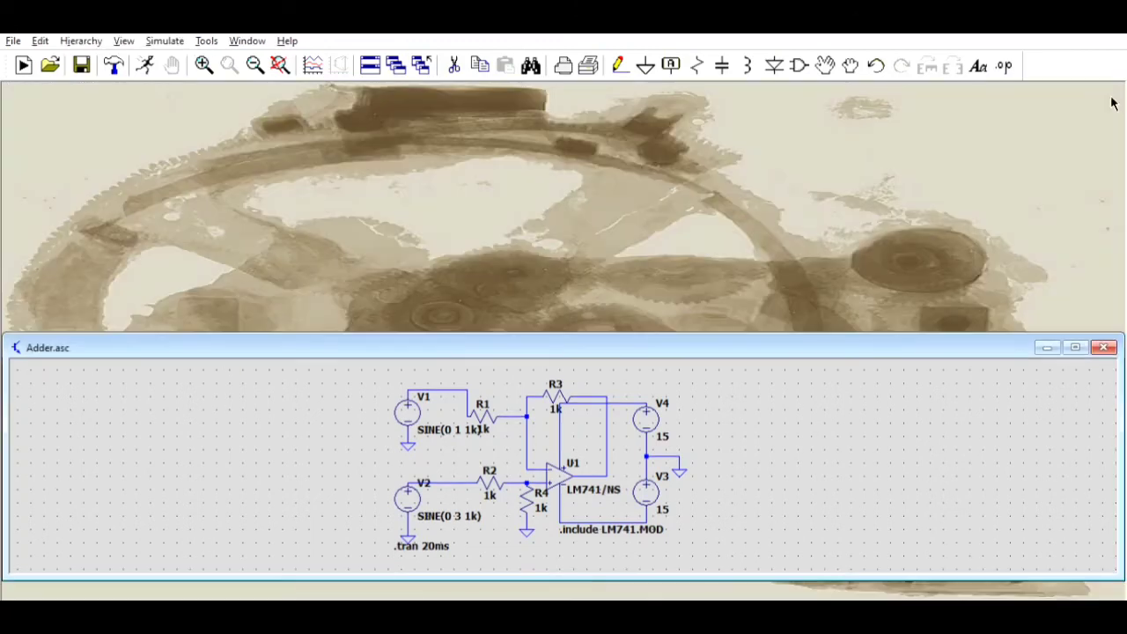
left_click(1074, 346)
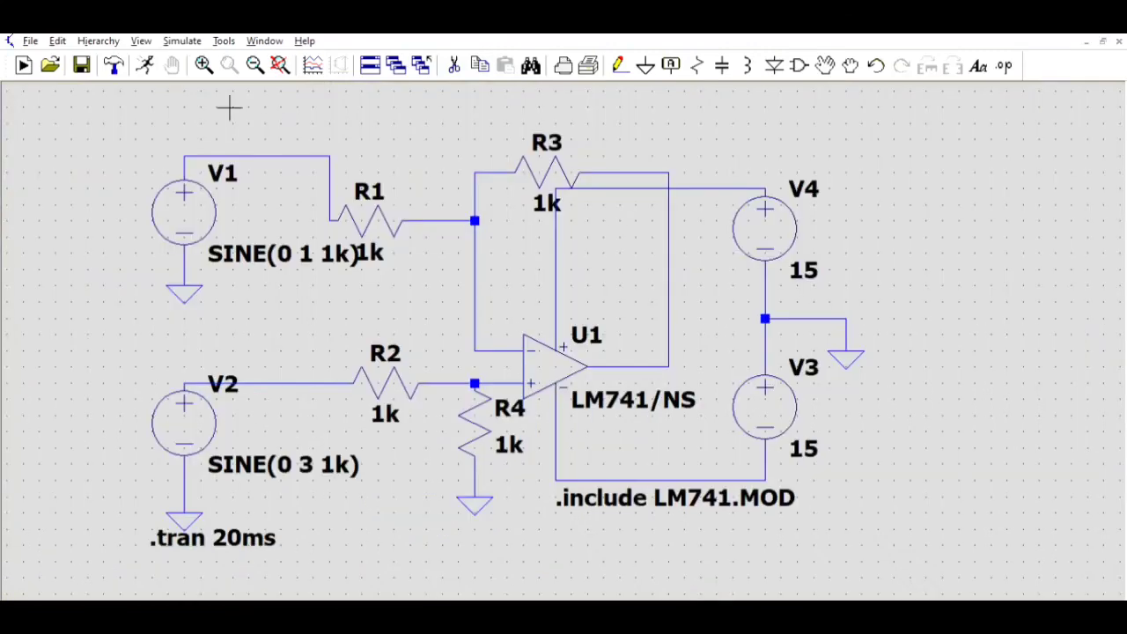
Step: Run the simulation with the changed V2 amplitude and plot the V1, V2 and U1 output voltages in three separate panes
left_click(146, 64)
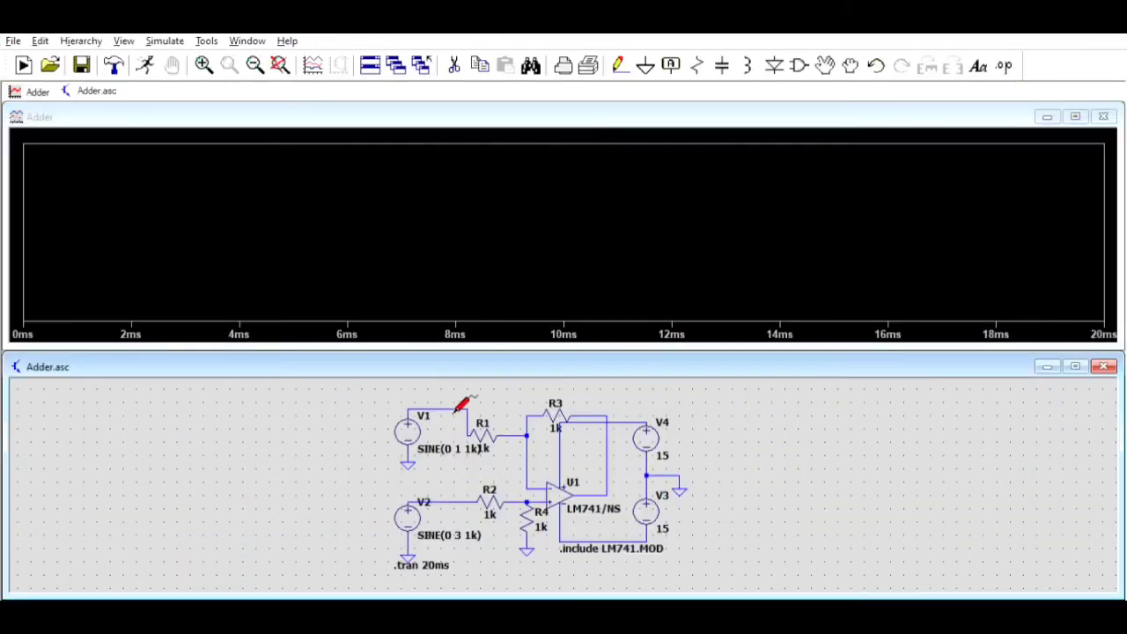
left_click(455, 409)
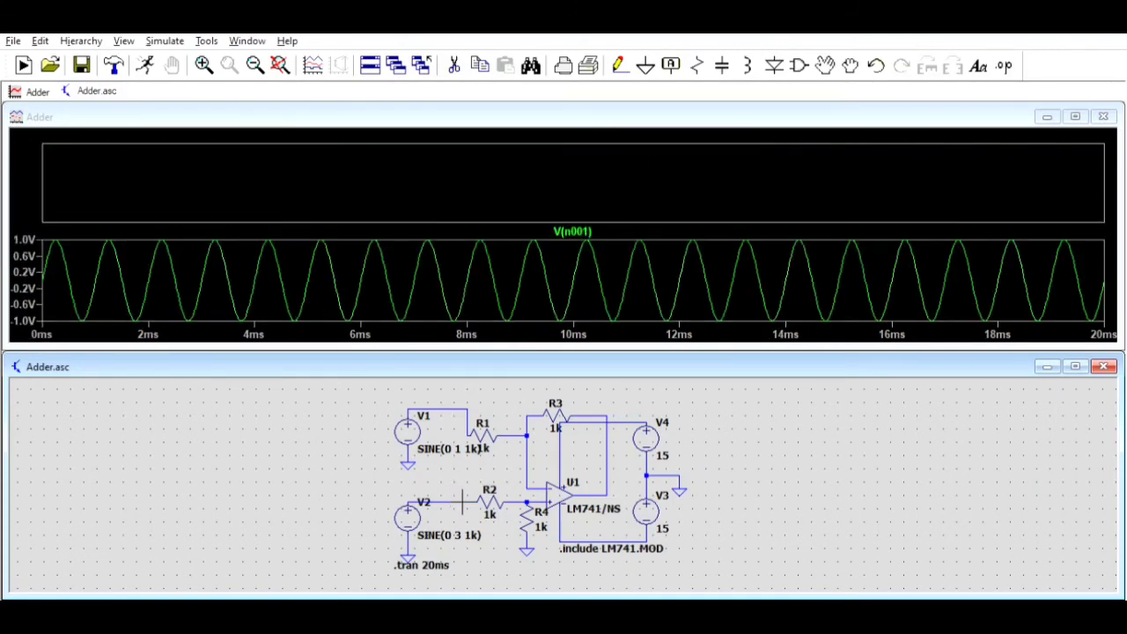
left_click(461, 500)
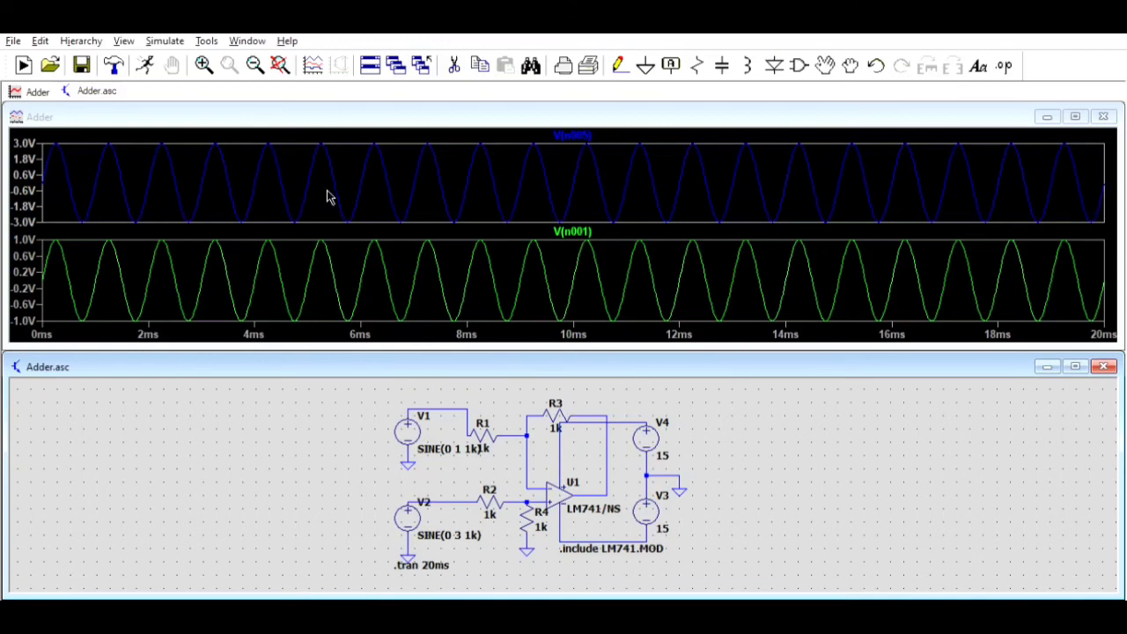
left_click(391, 298)
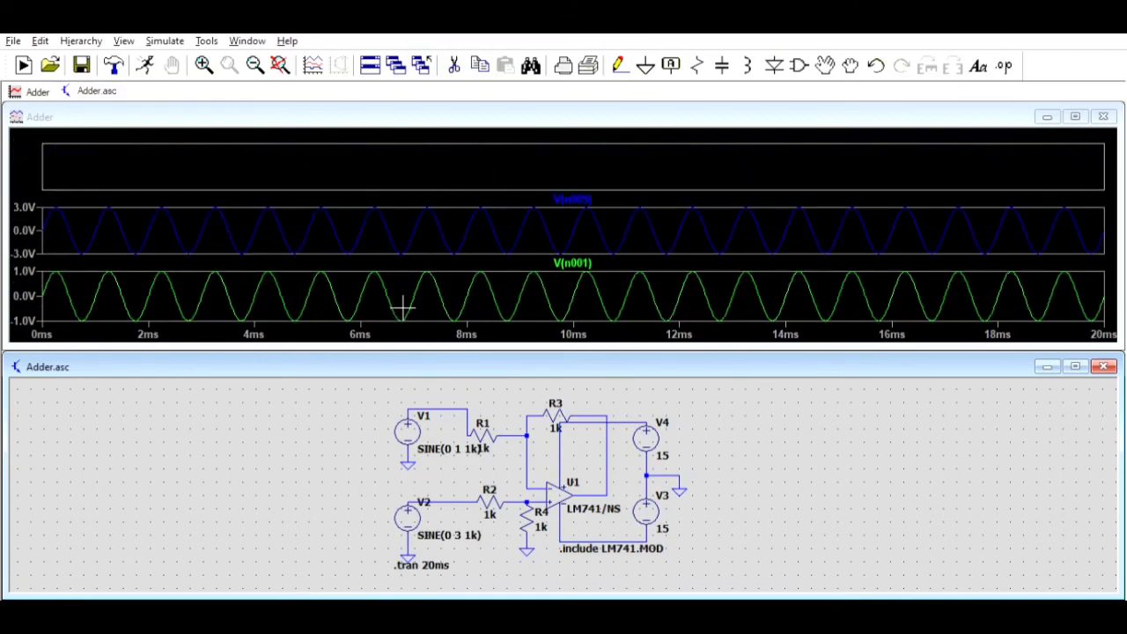
left_click(602, 489)
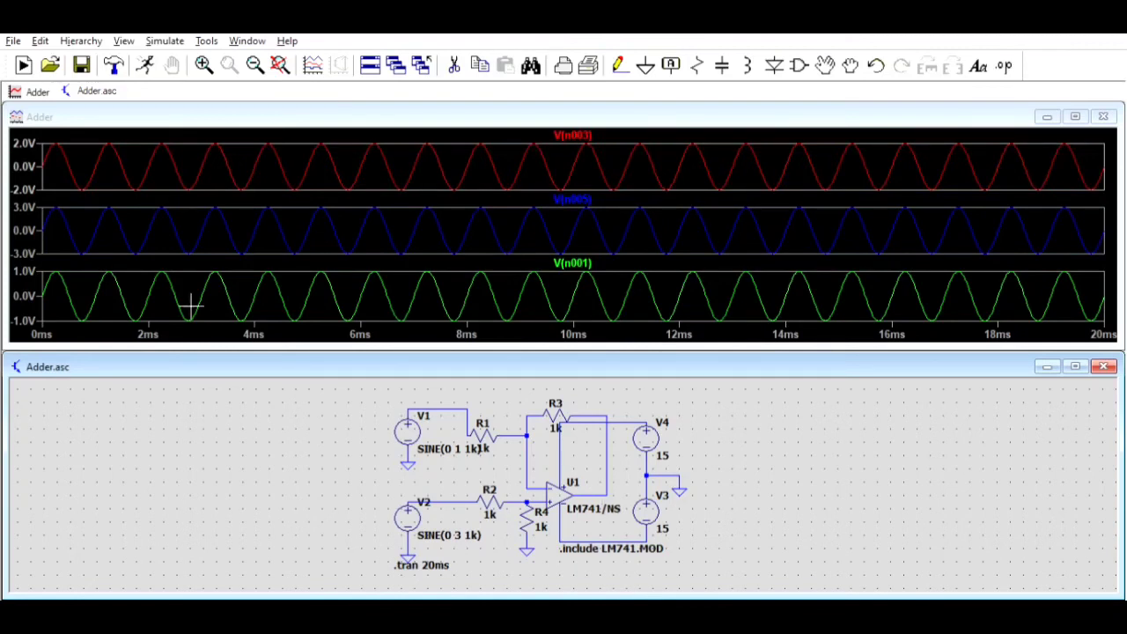